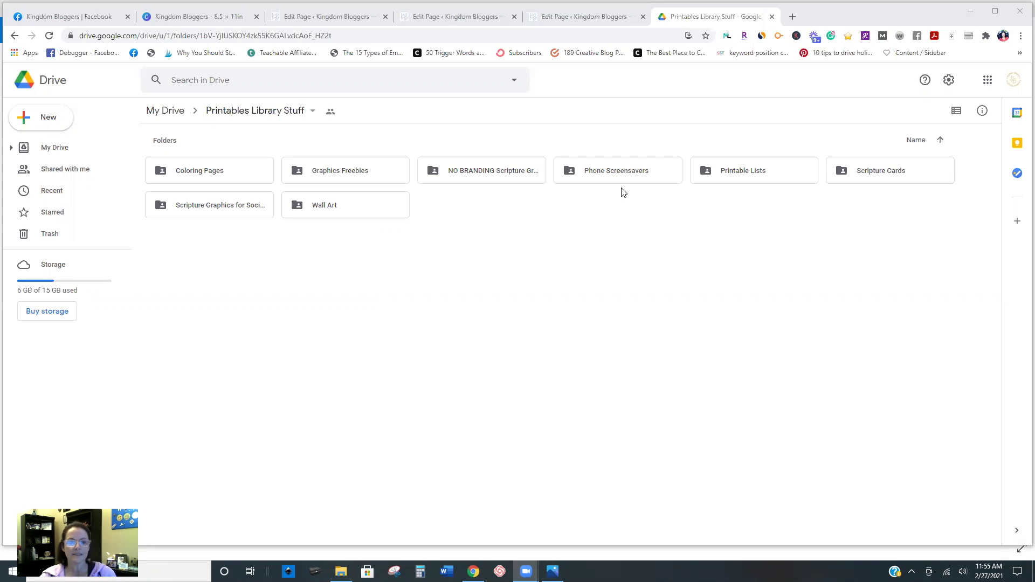
- In the phone wallpaper page editor, inspect the Cross Wallpaper CLICK HERE link, then preview the page in a new tab
{"action": "left_click", "coordinate": [431, 19]}
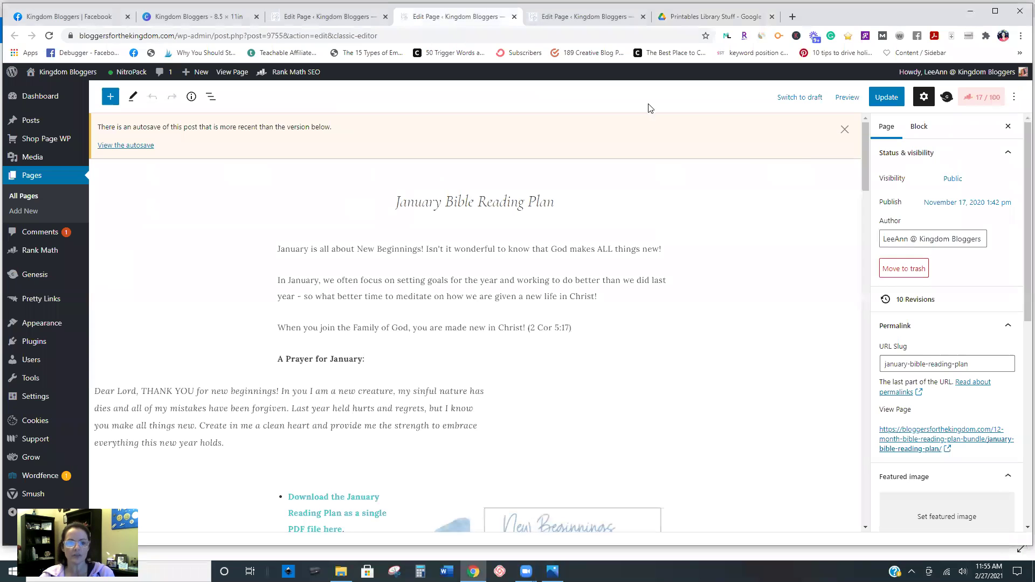
{"action": "left_click", "coordinate": [336, 15]}
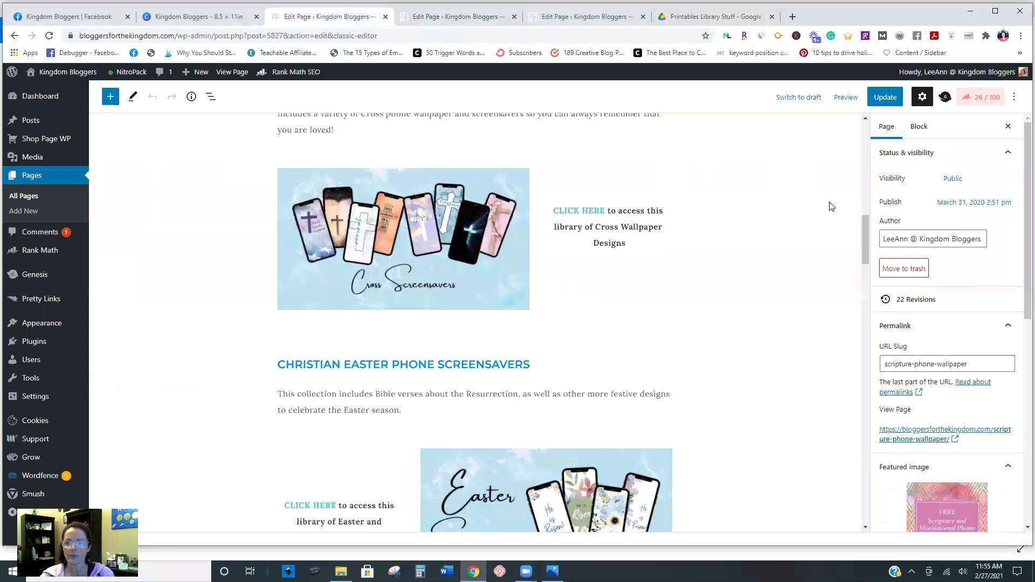
{"action": "mouse_move", "coordinate": [865, 242]}
{"action": "left_mouse_down"}
{"action": "mouse_move", "coordinate": [865, 308]}
{"action": "mouse_move", "coordinate": [864, 235]}
{"action": "left_mouse_up"}
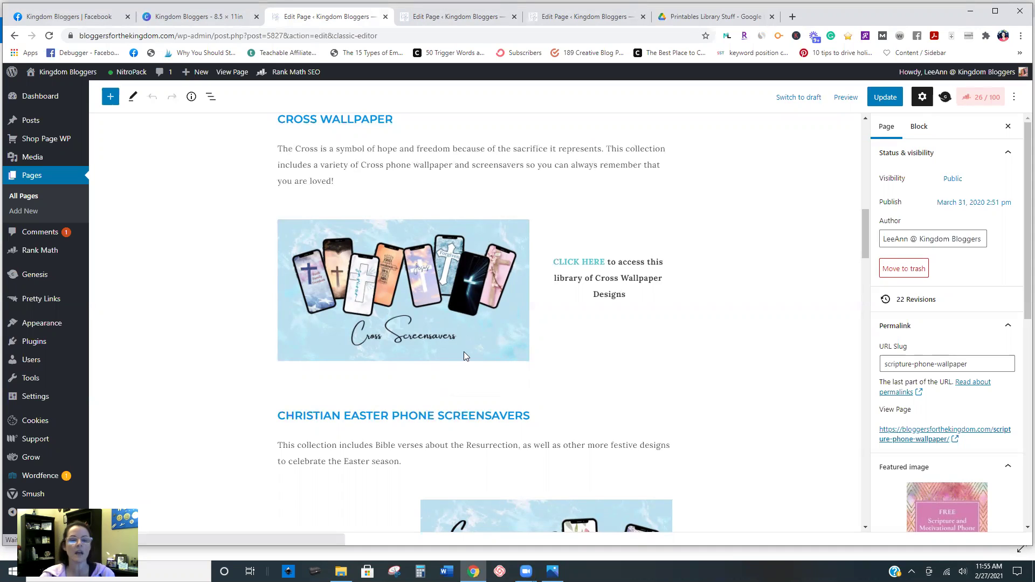
{"action": "left_click", "coordinate": [591, 267]}
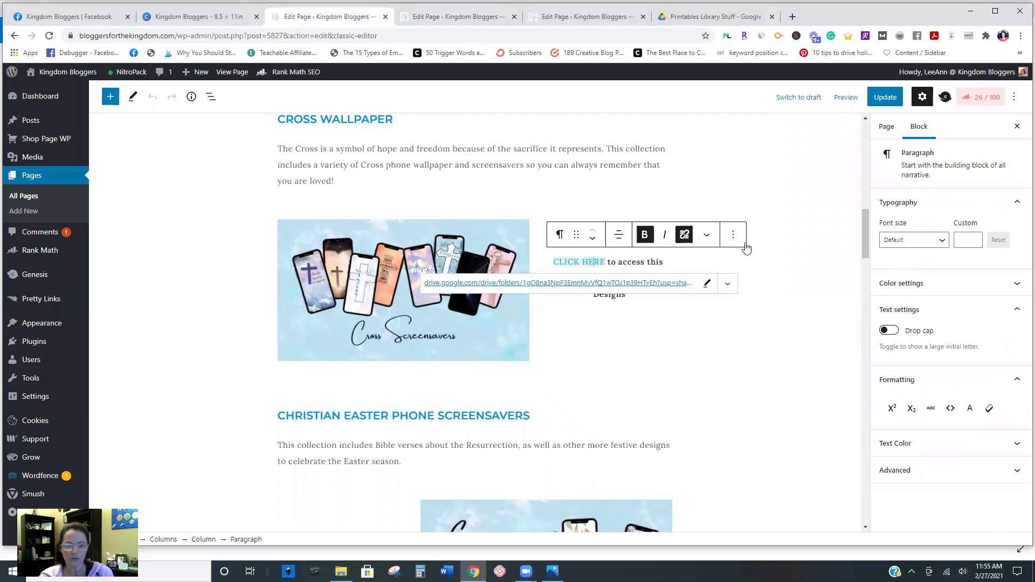
{"action": "left_click", "coordinate": [846, 98]}
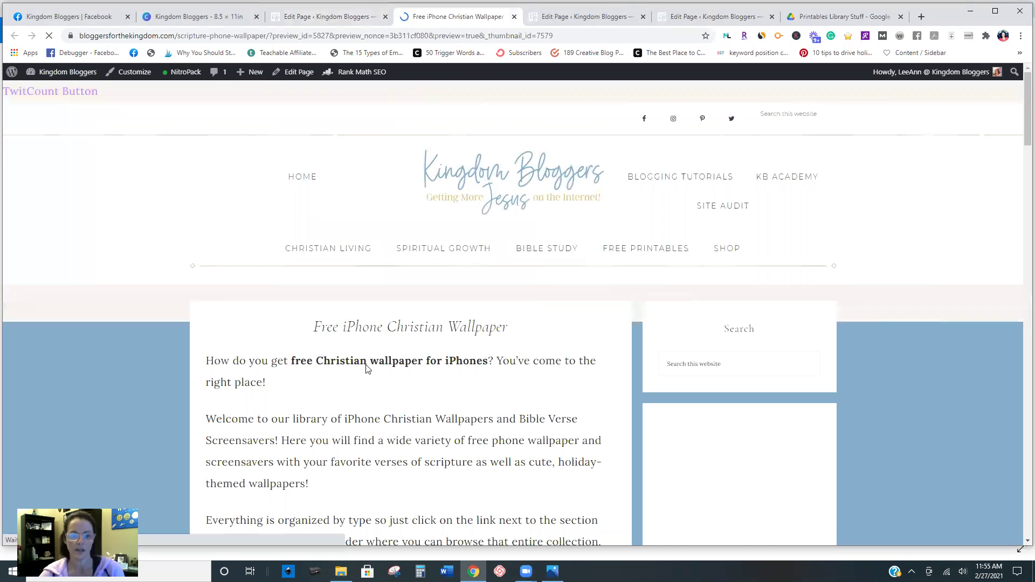
- On the preview, jump to the Bible Verse Phone Wallpaper section and follow the Cross Wallpaper CLICK HERE link
{"action": "scroll", "coordinate": [369, 338], "scroll_direction": "down", "scroll_amount": 6}
{"action": "left_click", "coordinate": [369, 338]}
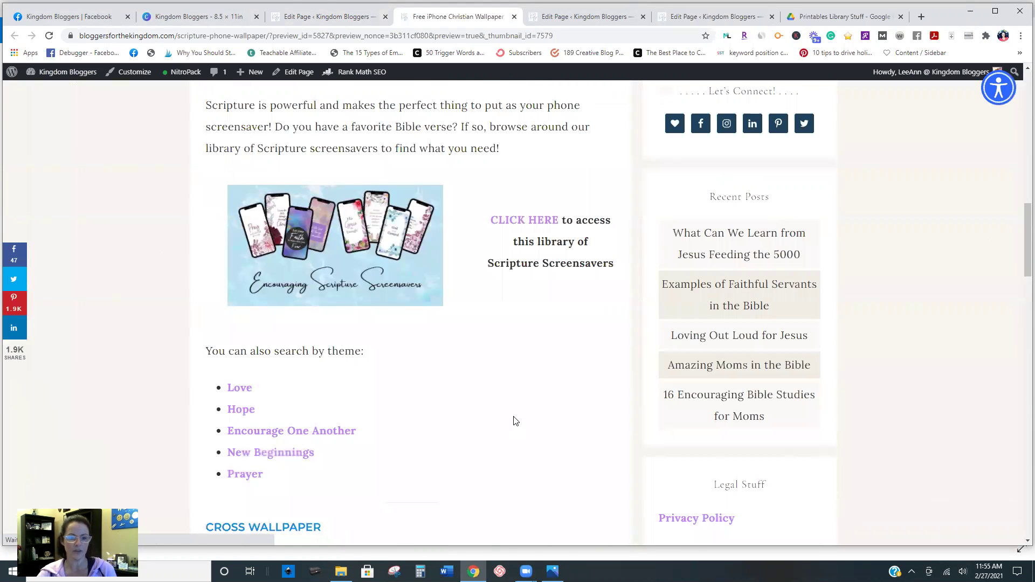
{"action": "scroll", "coordinate": [514, 415], "scroll_direction": "down", "scroll_amount": 6}
{"action": "scroll", "coordinate": [514, 415], "scroll_direction": "down", "scroll_amount": 3}
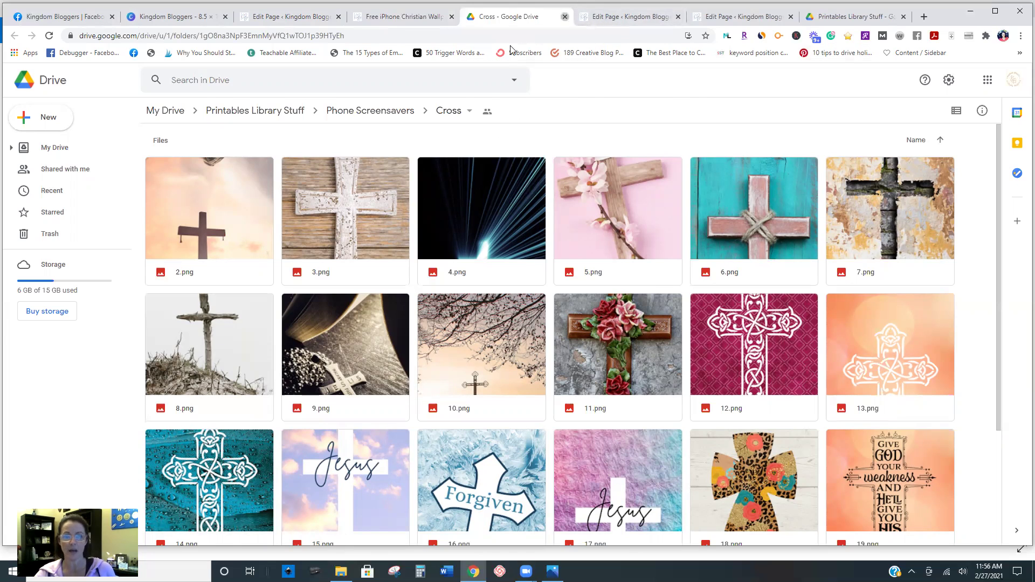
- Close the Cross tab and open the Phone Screensavers folder in Drive
{"action": "left_click", "coordinate": [565, 18]}
{"action": "left_click", "coordinate": [876, 16]}
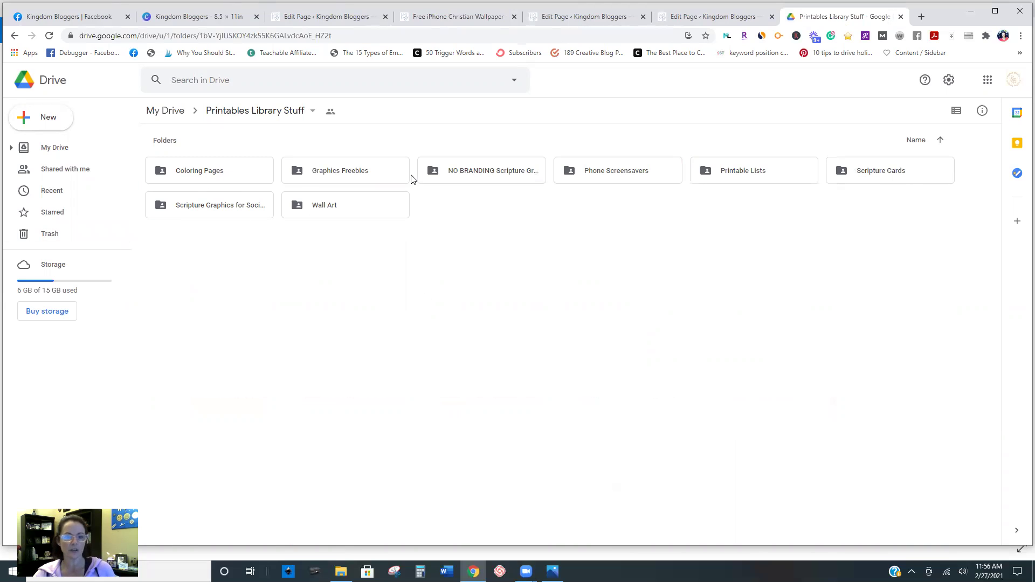
{"action": "left_click", "coordinate": [620, 178]}
{"action": "double_click", "coordinate": [620, 178]}
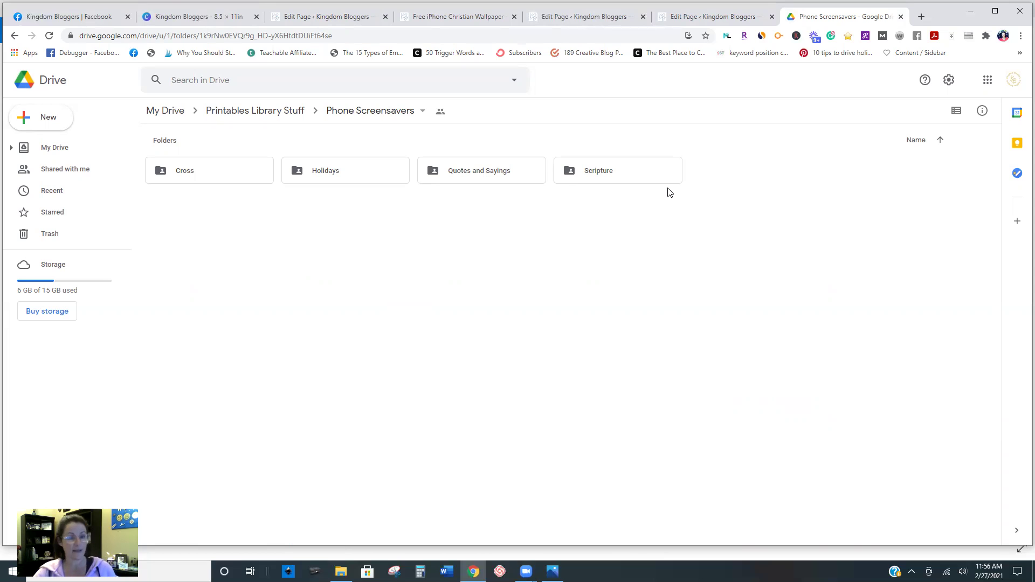
- Open the Cross folder and scroll through its wallpaper images 2.png to 22.png
{"action": "left_click", "coordinate": [230, 181]}
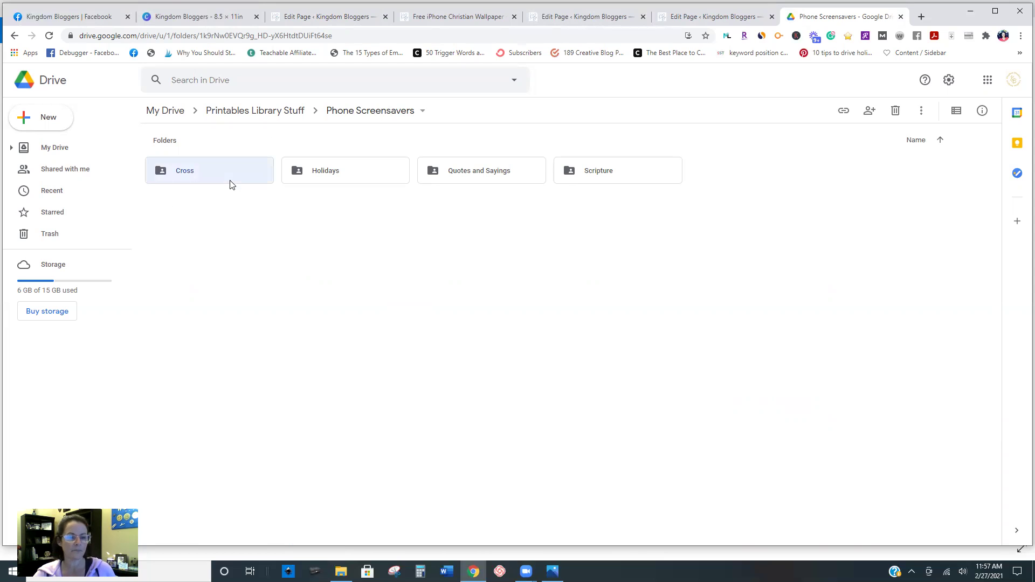
{"action": "double_click", "coordinate": [230, 181]}
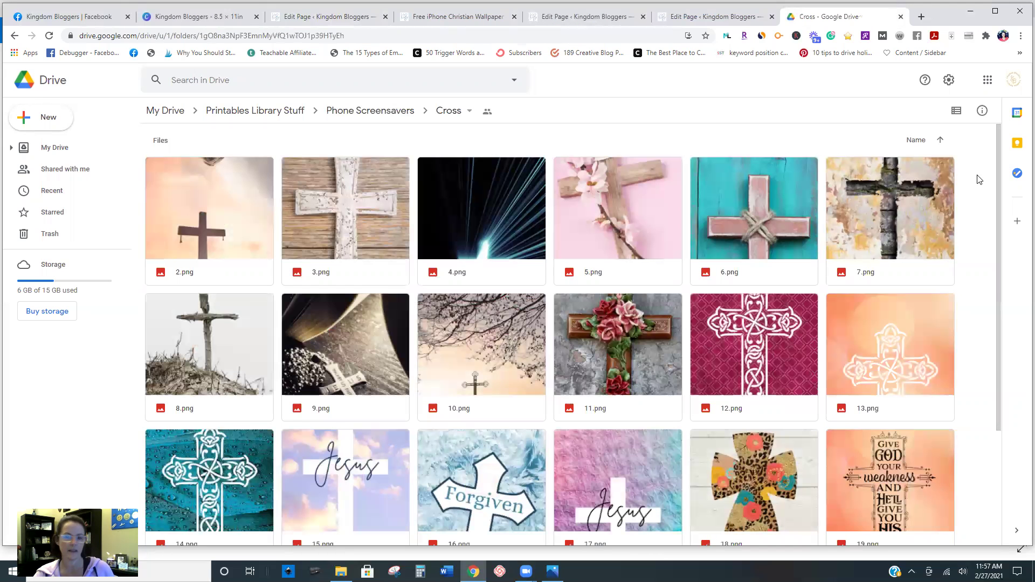
{"action": "scroll", "coordinate": [627, 353], "scroll_direction": "down", "scroll_amount": 3}
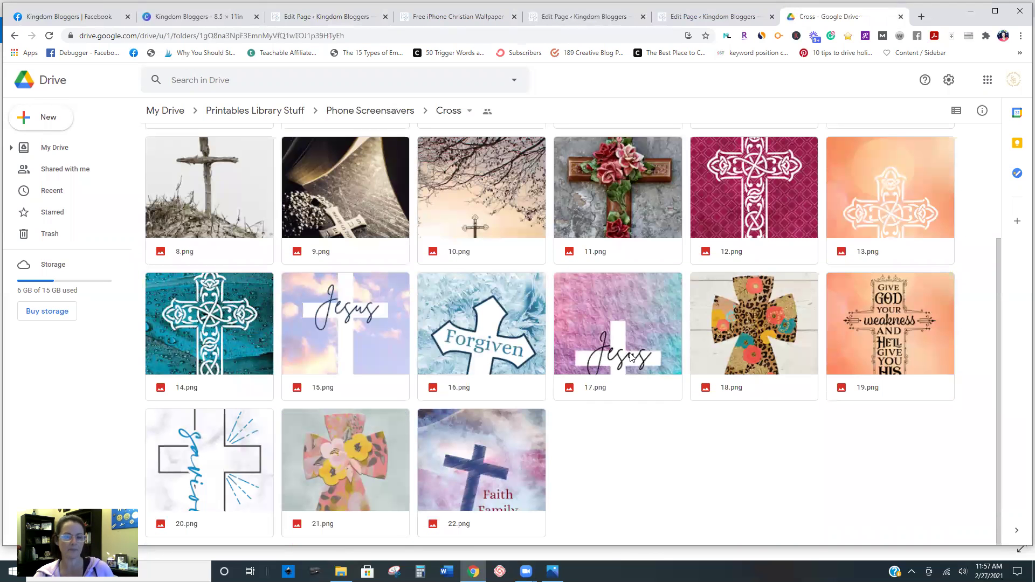
{"action": "scroll", "coordinate": [7, 73], "scroll_direction": "up", "scroll_amount": 3}
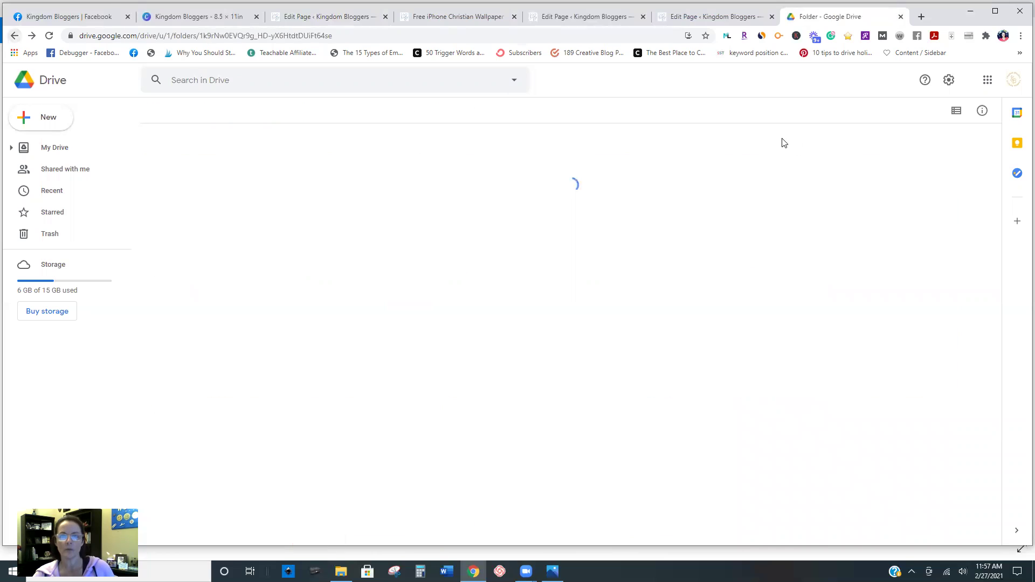
- In the page editor, select the Cross Wallpaper column's CLICK HERE text to reveal its Google Drive link
{"action": "left_click", "coordinate": [339, 21]}
{"action": "left_click", "coordinate": [433, 263]}
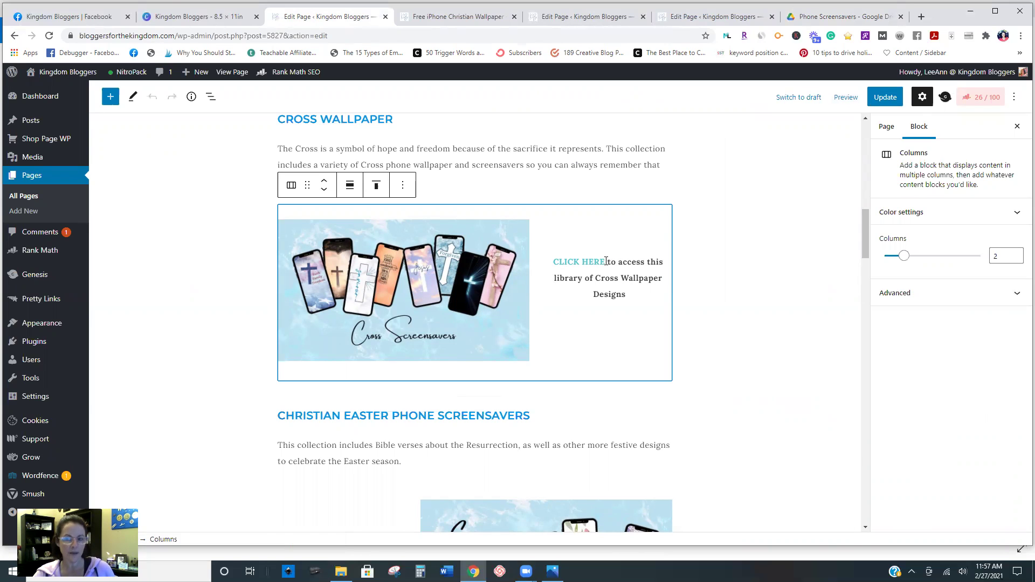
{"action": "left_click_drag", "start_coordinate": [605, 263], "coordinate": [553, 263]}
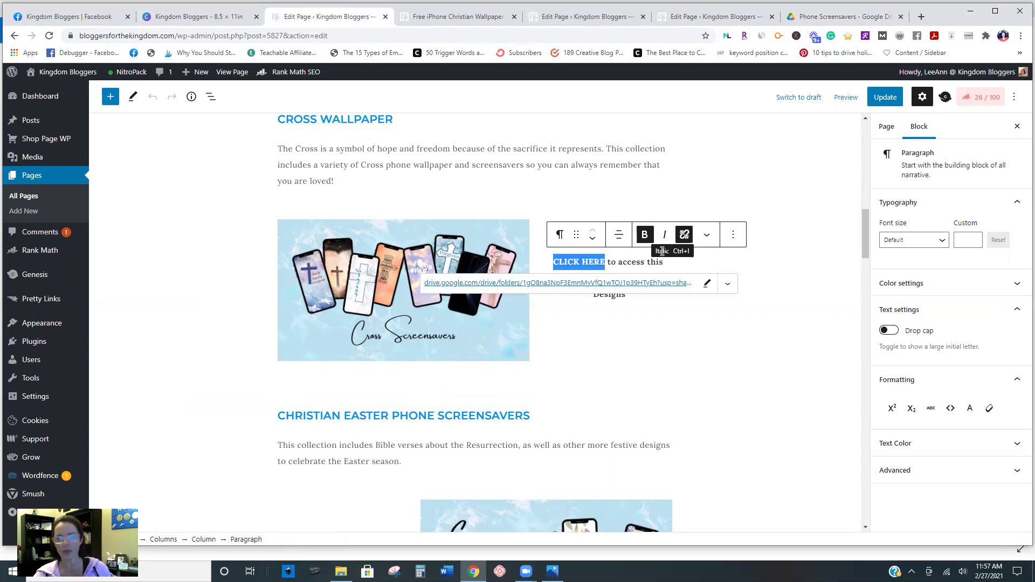
- Copy the Cross folder's Drive share link, keeping access set to Anyone with the link
{"action": "left_click", "coordinate": [839, 21]}
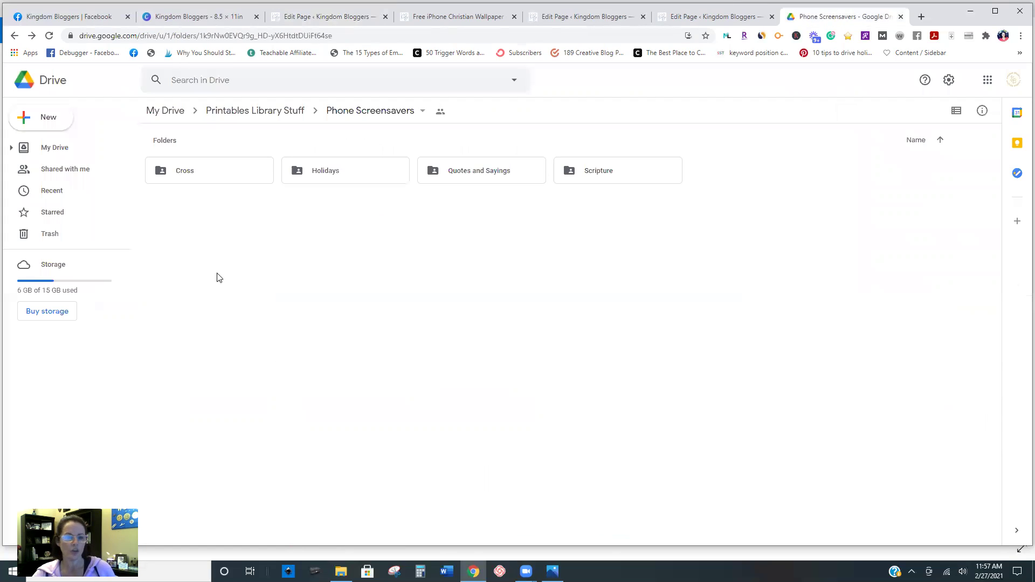
{"action": "right_click", "coordinate": [225, 179]}
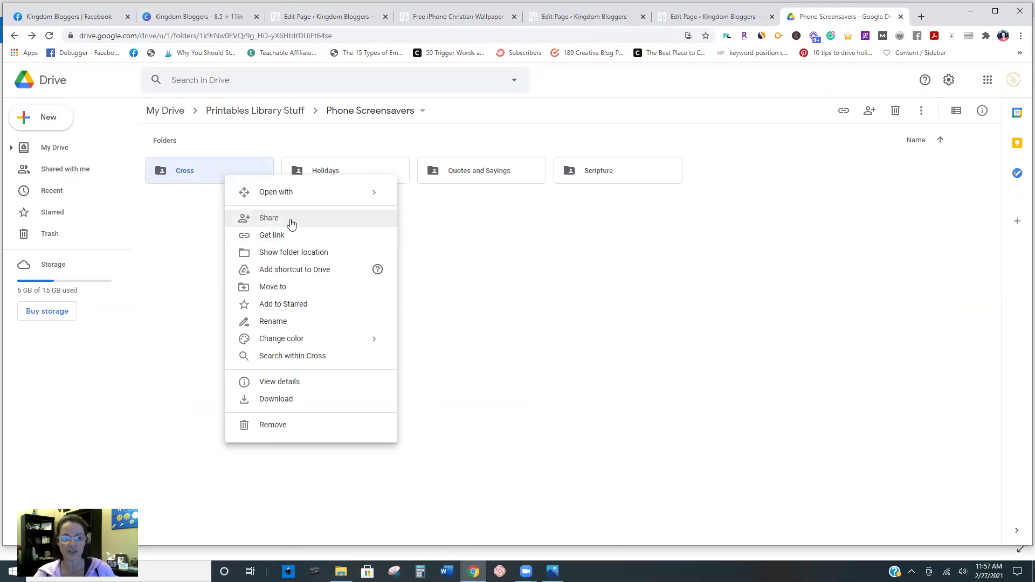
{"action": "left_click", "coordinate": [283, 237]}
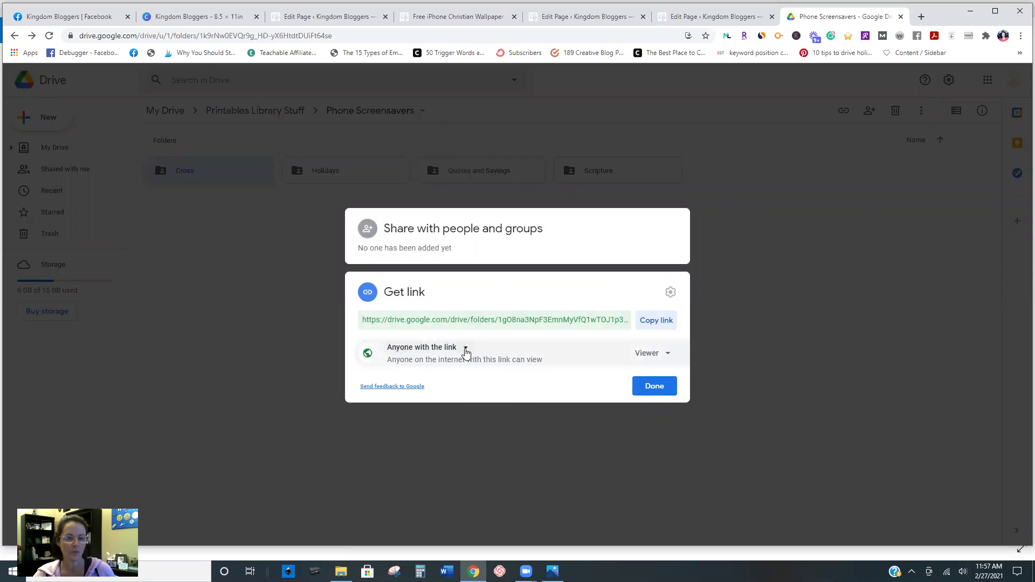
{"action": "left_click", "coordinate": [464, 348]}
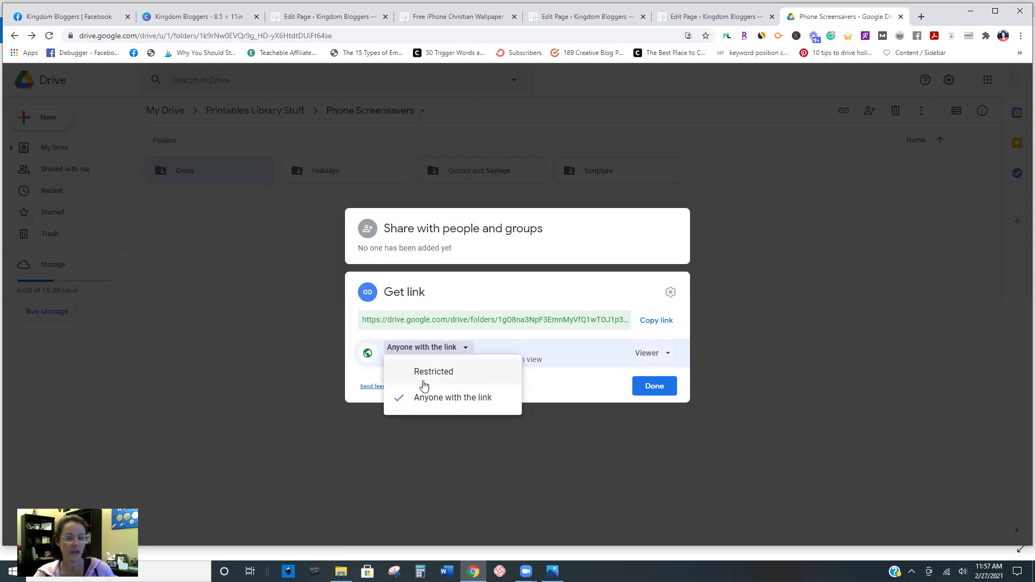
{"action": "left_click", "coordinate": [515, 339]}
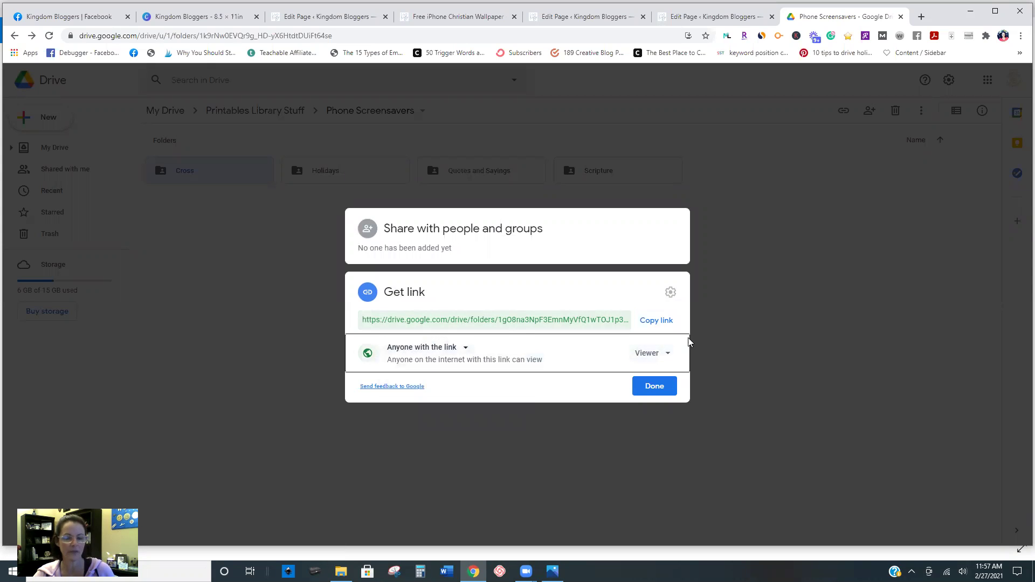
{"action": "left_click", "coordinate": [656, 321]}
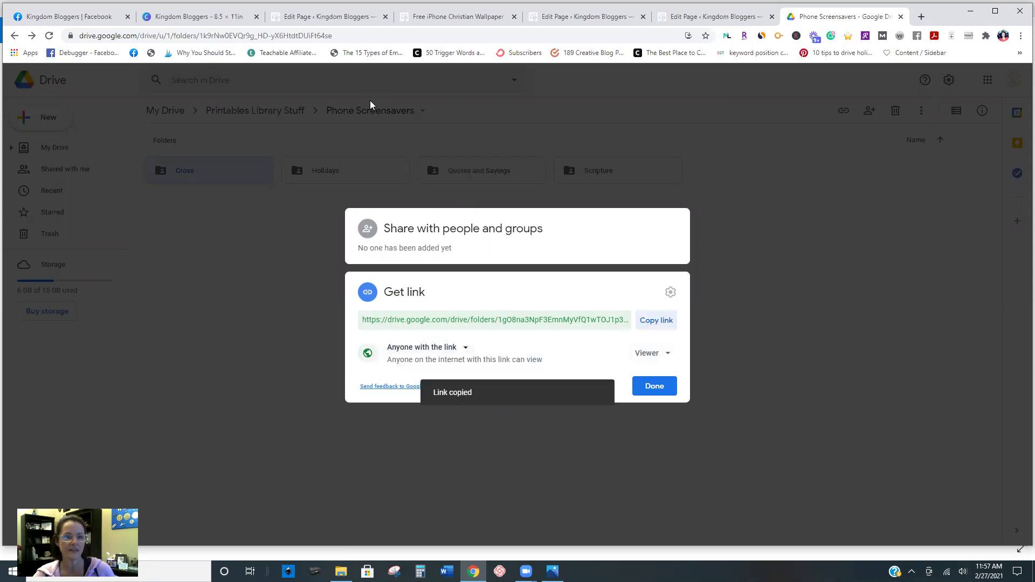
{"action": "left_click", "coordinate": [323, 17]}
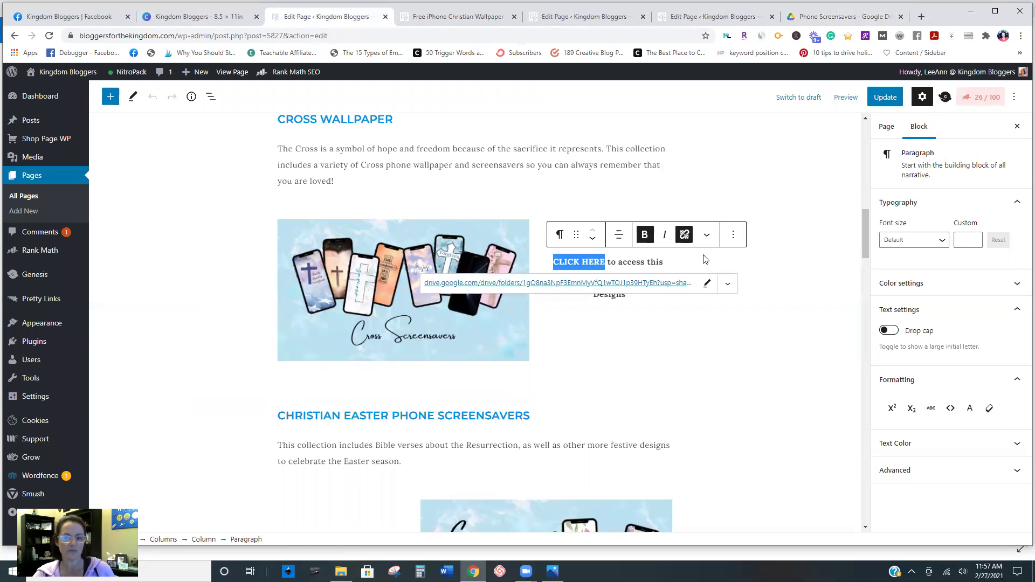
- Open and close the CLICK HERE link editor, then return to the Drive sharing dialog
{"action": "left_click", "coordinate": [707, 283]}
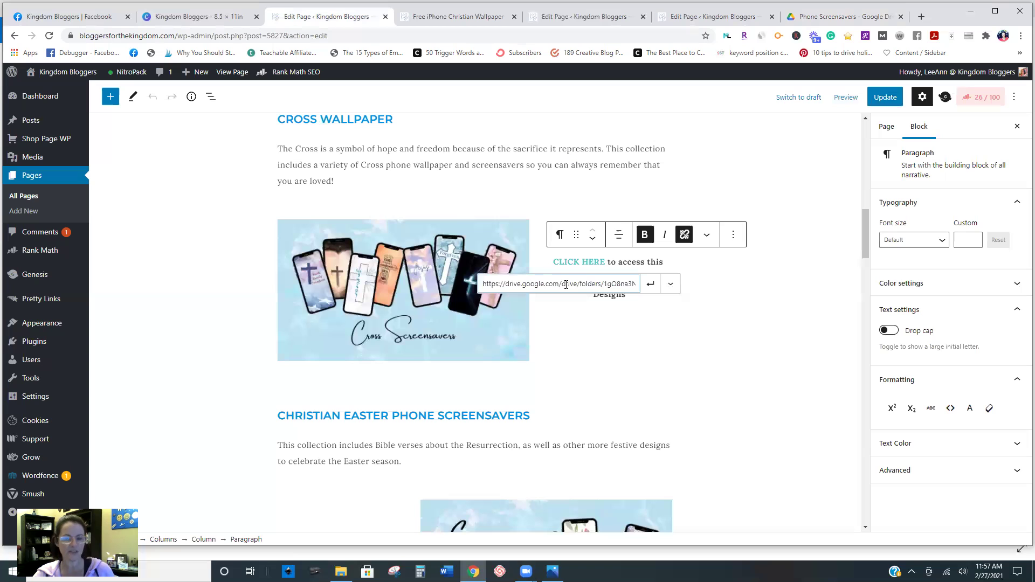
{"action": "left_click", "coordinate": [587, 361]}
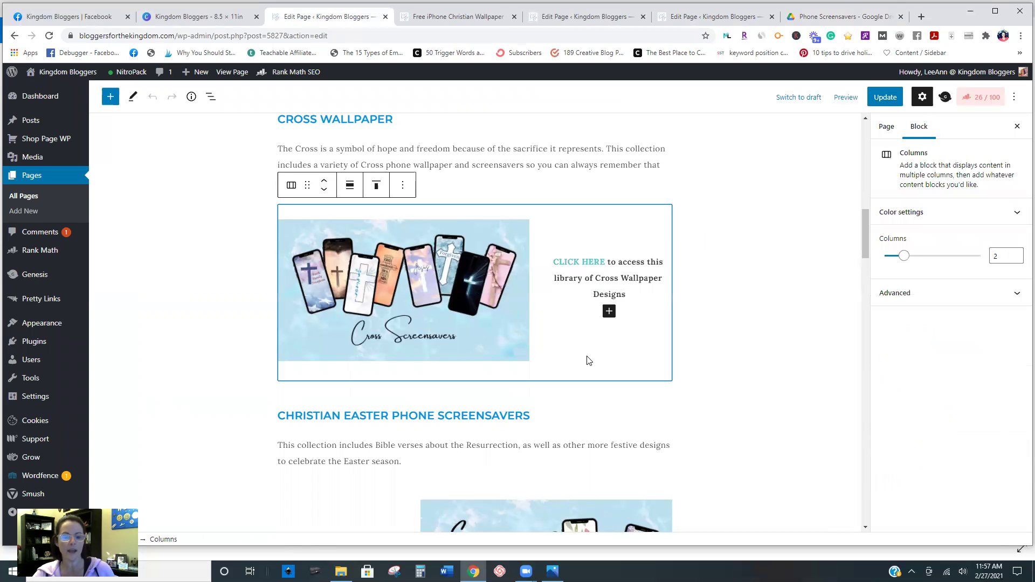
{"action": "left_click", "coordinate": [841, 24]}
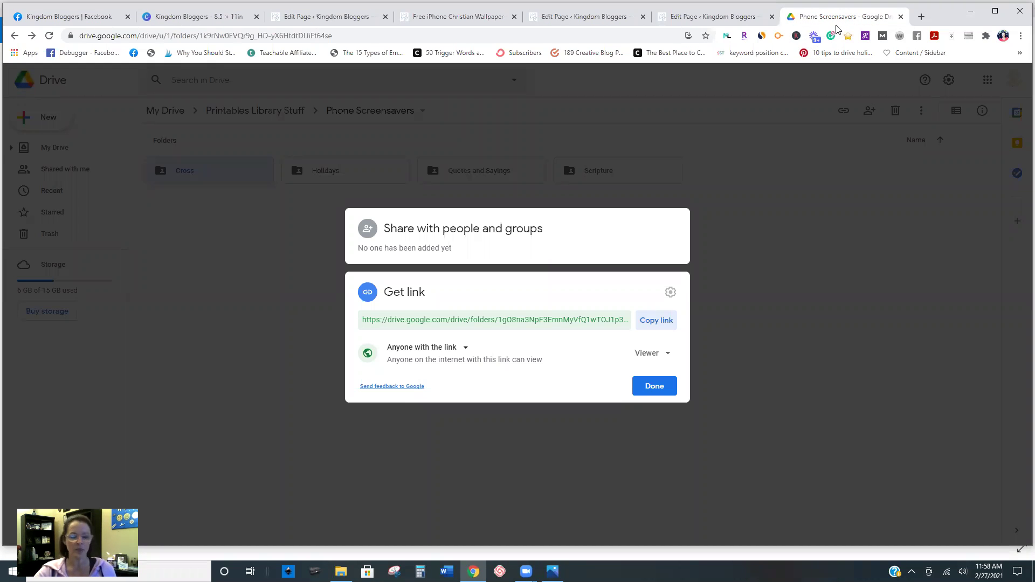
- Close the Drive sharing dialog and return to the January Bible Reading Plan page editor
{"action": "left_click", "coordinate": [795, 434]}
{"action": "left_click", "coordinate": [553, 16]}
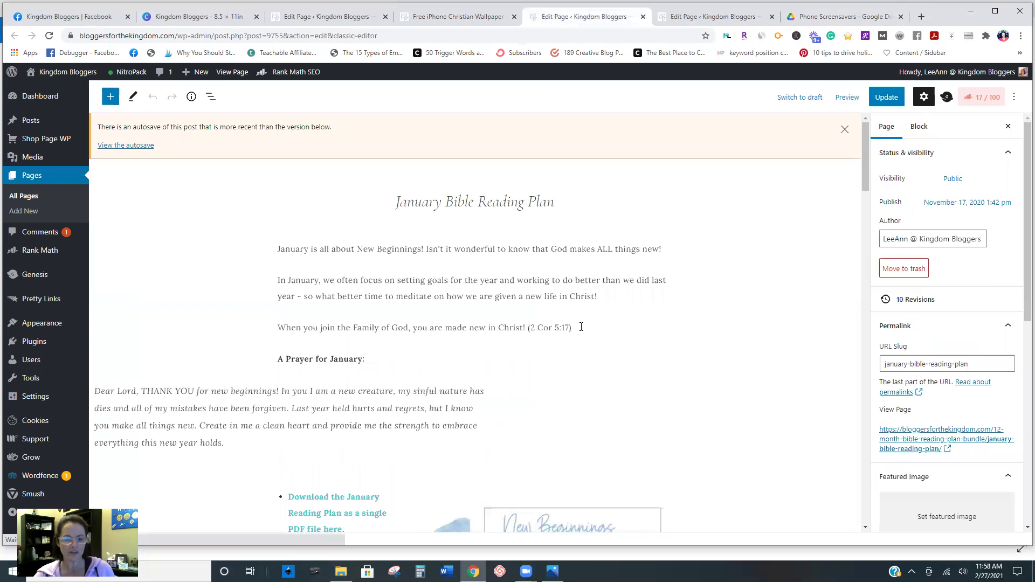
{"action": "scroll", "coordinate": [581, 326], "scroll_direction": "down", "scroll_amount": 20}
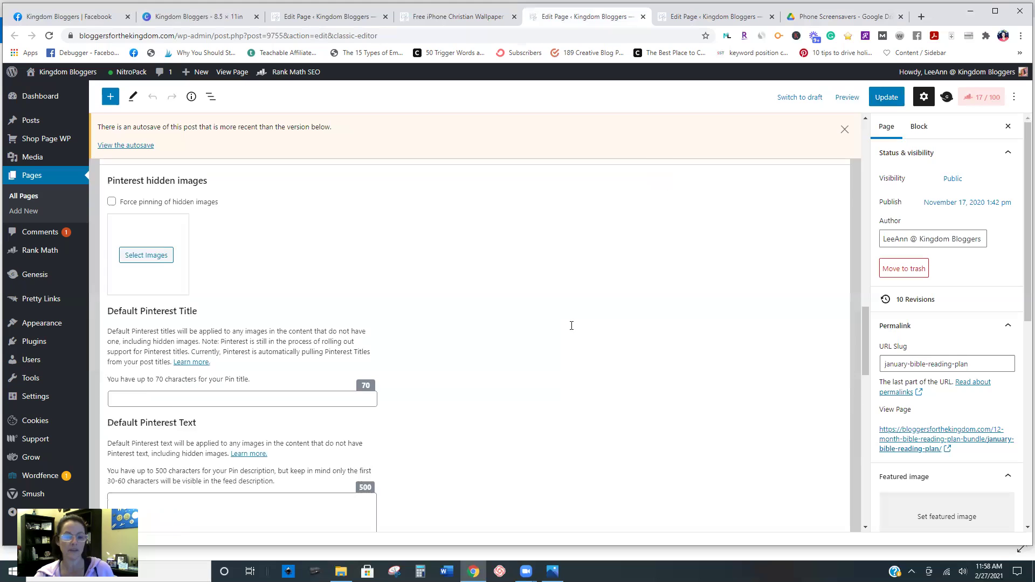
{"action": "scroll", "coordinate": [568, 331], "scroll_direction": "up", "scroll_amount": 10}
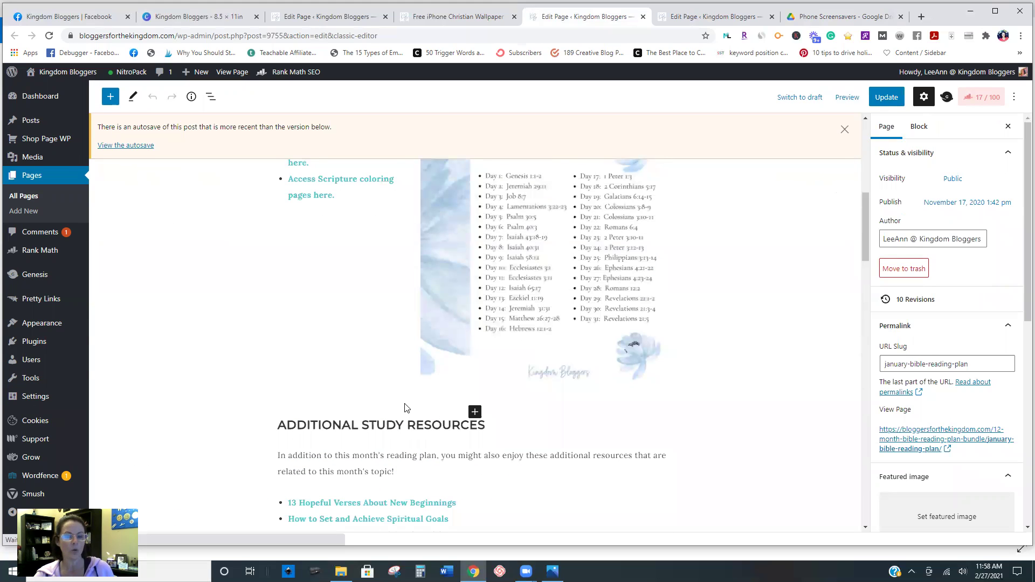
{"action": "scroll", "coordinate": [406, 408], "scroll_direction": "up", "scroll_amount": 3}
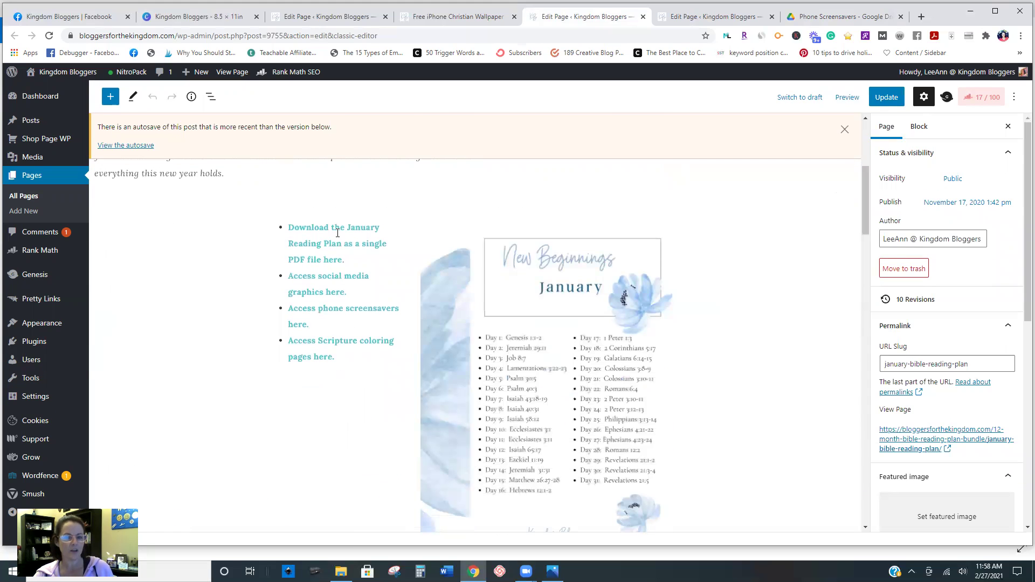
- Check the URLs behind the January download link and the phone screensavers bullet link
{"action": "left_click", "coordinate": [340, 230]}
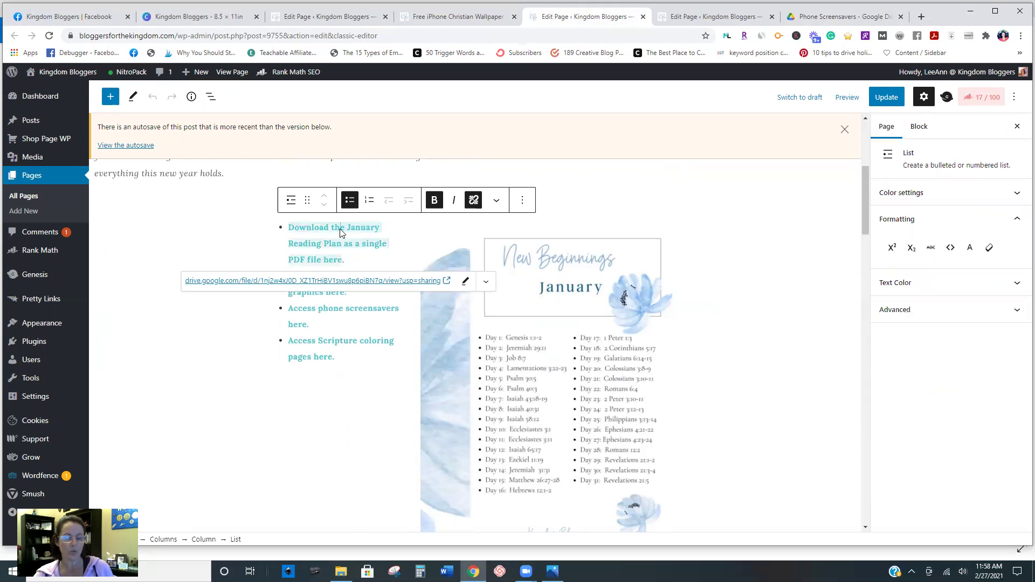
{"action": "left_click", "coordinate": [322, 308]}
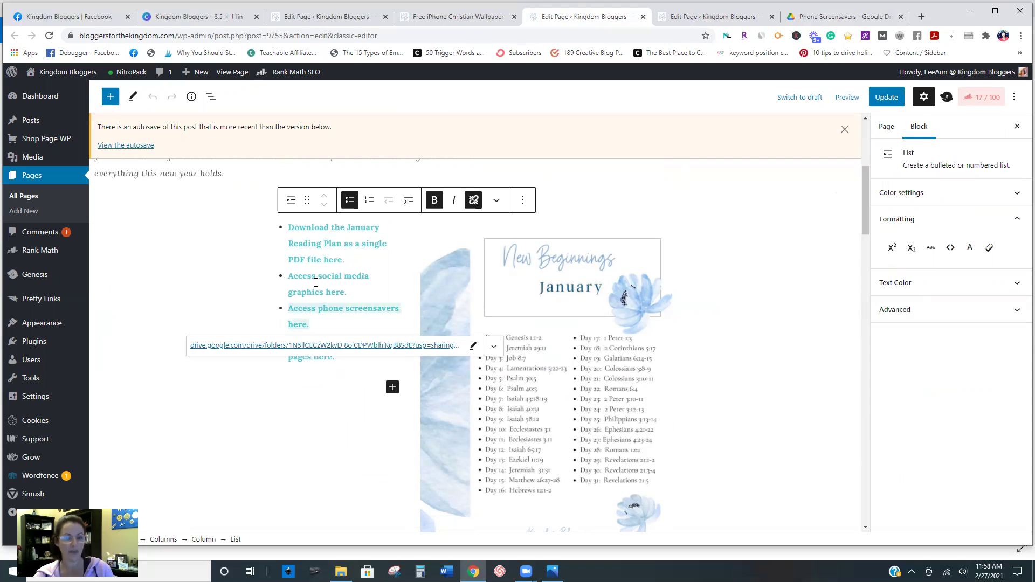
{"action": "left_click", "coordinate": [325, 378]}
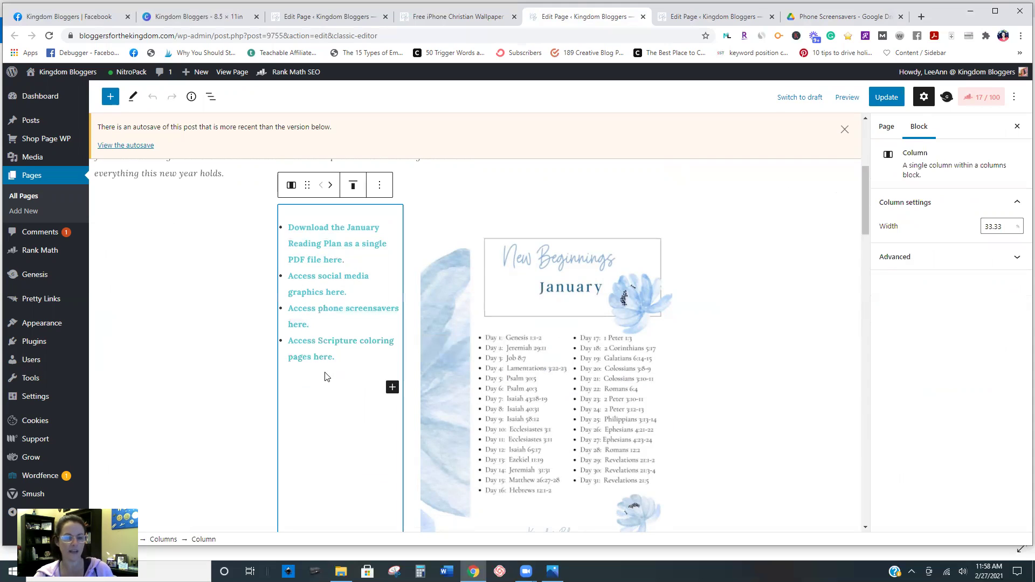
- Return to the Phone Screensavers folder in Google Drive
{"action": "left_click", "coordinate": [848, 22]}
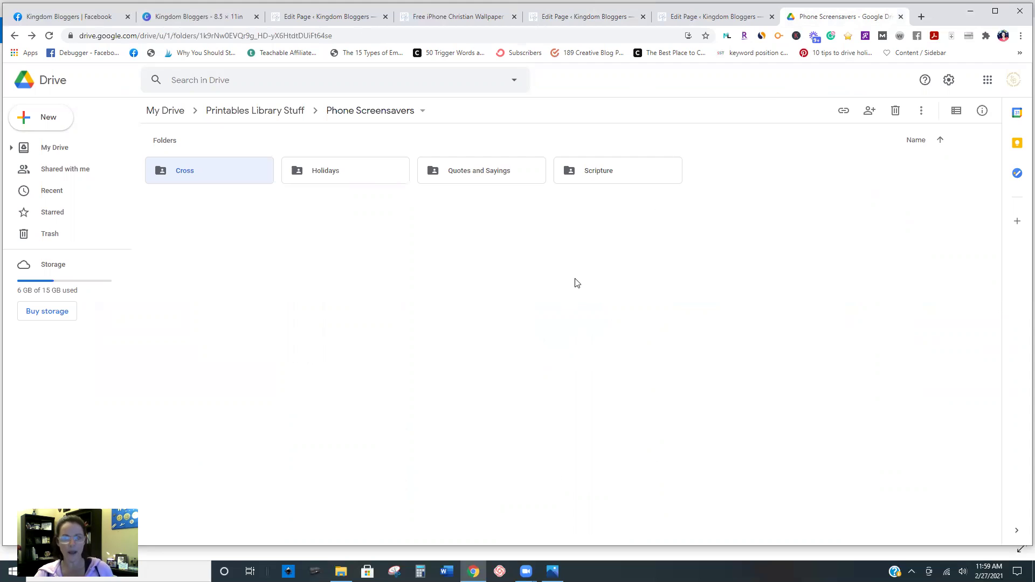
- Close the 12-month plan editor, another page editor and the iPhone wallpaper page, then show the Canva design
{"action": "left_click", "coordinate": [702, 22]}
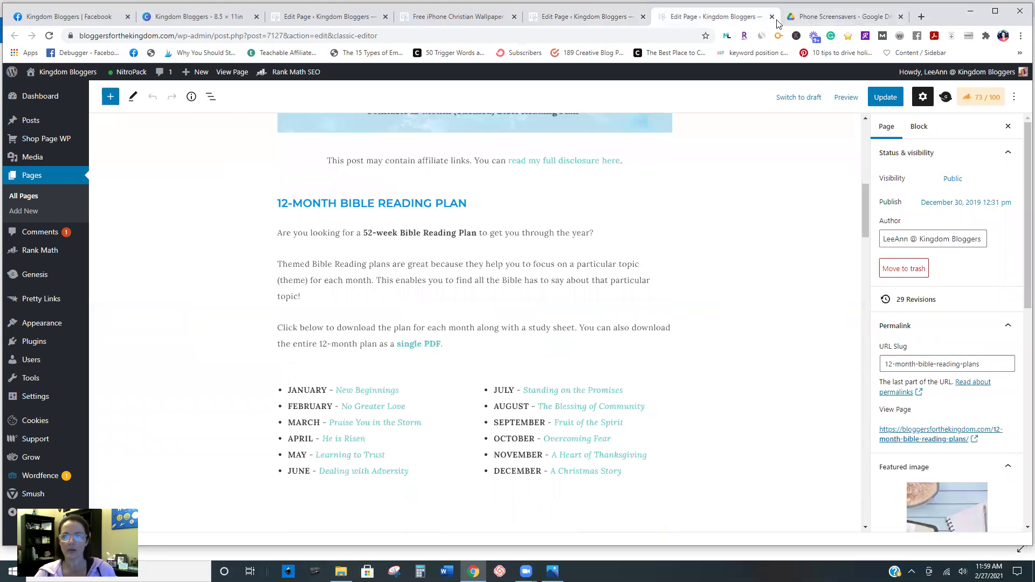
{"action": "left_click", "coordinate": [771, 16]}
{"action": "left_click", "coordinate": [642, 19]}
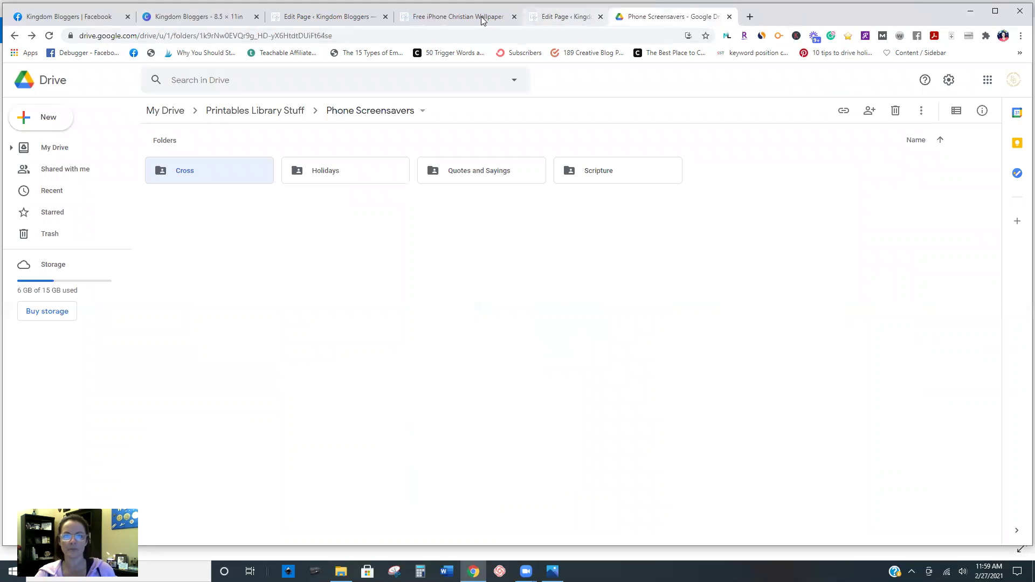
{"action": "left_click", "coordinate": [313, 19]}
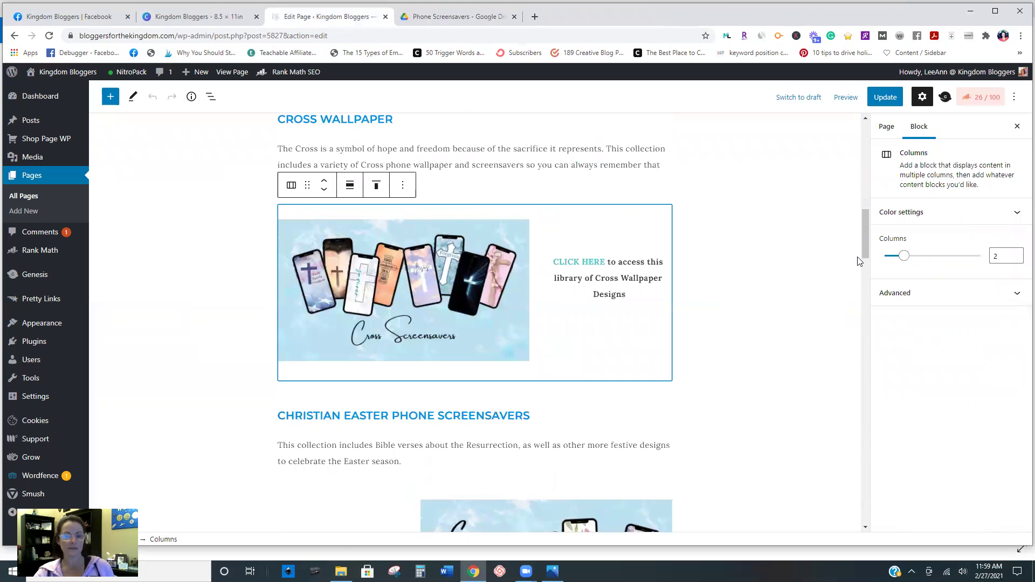
{"action": "left_click", "coordinate": [172, 19]}
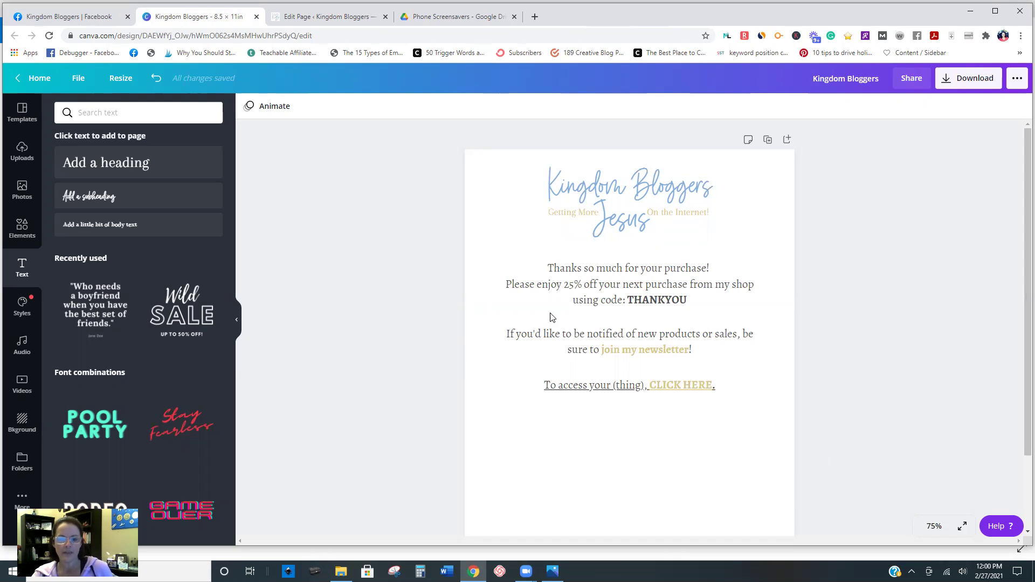
- Nudge the 'Thanks so much' 25%-off THANKYOU message block up about 27 px toward the logo
{"action": "mouse_move", "coordinate": [642, 289]}
{"action": "left_mouse_down"}
{"action": "mouse_move", "coordinate": [641, 273]}
{"action": "mouse_move", "coordinate": [634, 279]}
{"action": "left_mouse_up"}
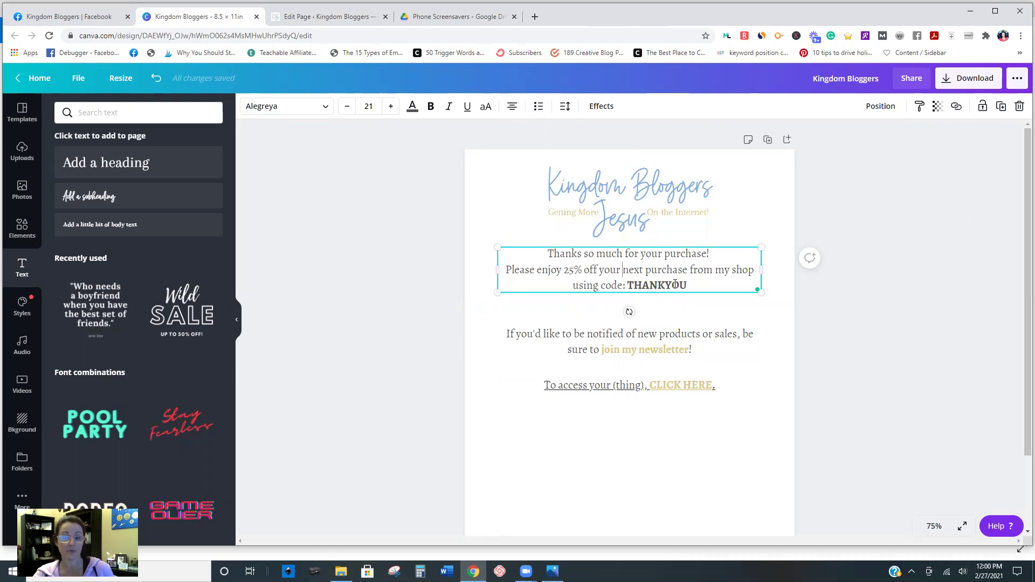
- Bold the code THANKYOU and move the newsletter paragraph up beneath the thank-you text
{"action": "left_click_drag", "start_coordinate": [686, 285], "coordinate": [631, 286]}
{"action": "key", "text": "ctrl+b"}
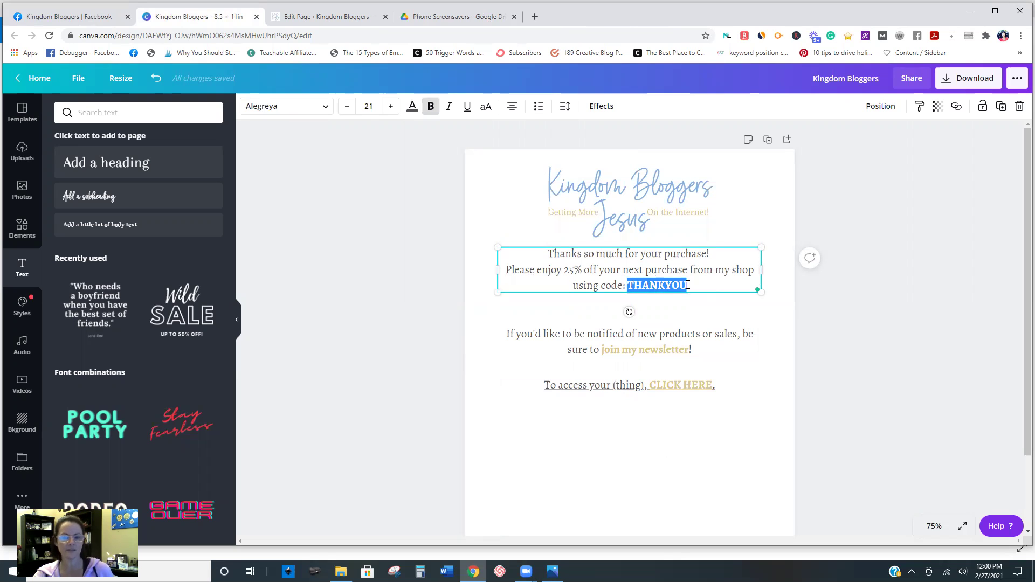
{"action": "left_click", "coordinate": [632, 475]}
{"action": "left_click_drag", "start_coordinate": [561, 338], "coordinate": [561, 315]}
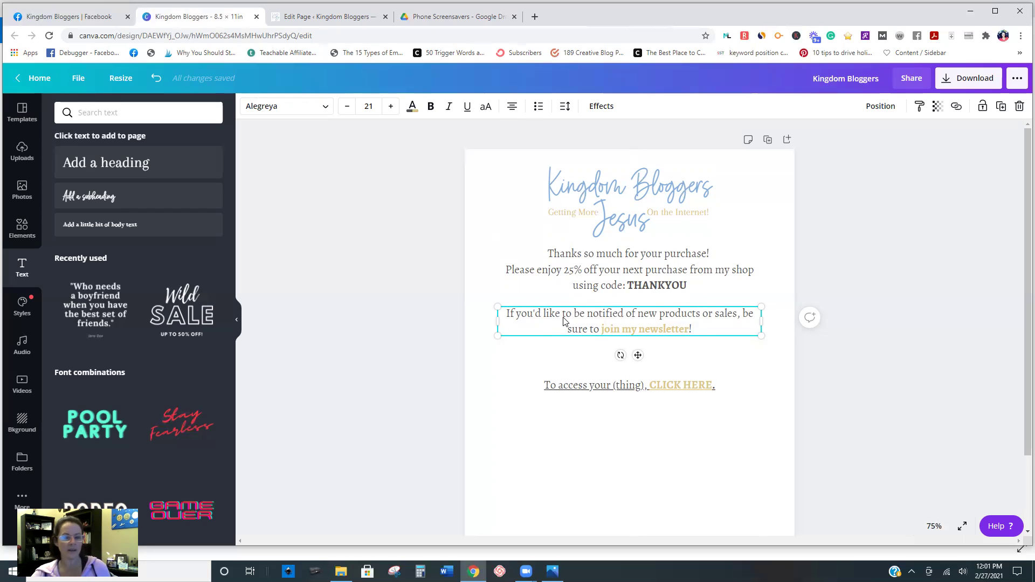
- Select the newsletter text box and bring up its Enter link field
{"action": "left_click", "coordinate": [668, 329]}
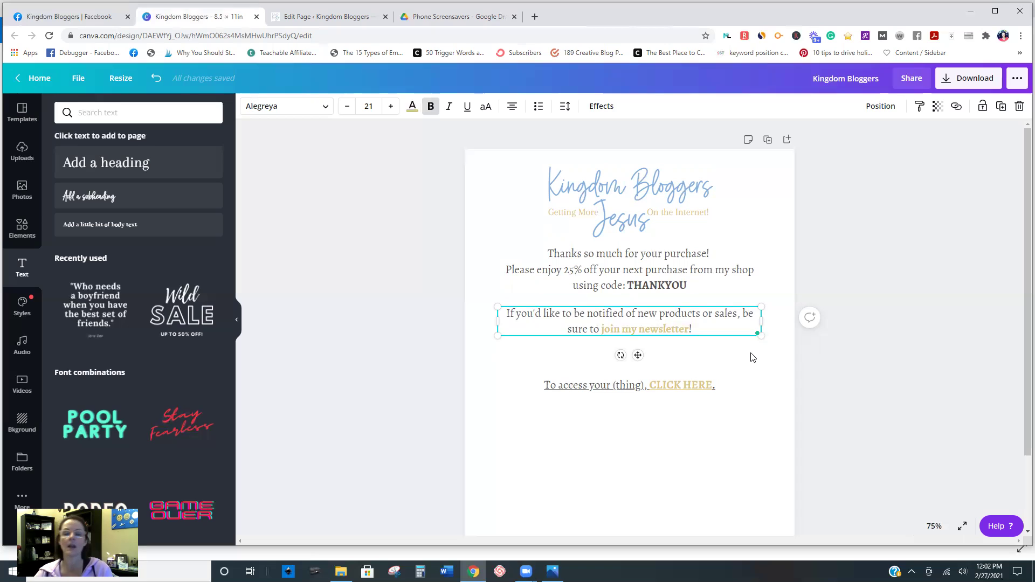
{"action": "left_click", "coordinate": [681, 352]}
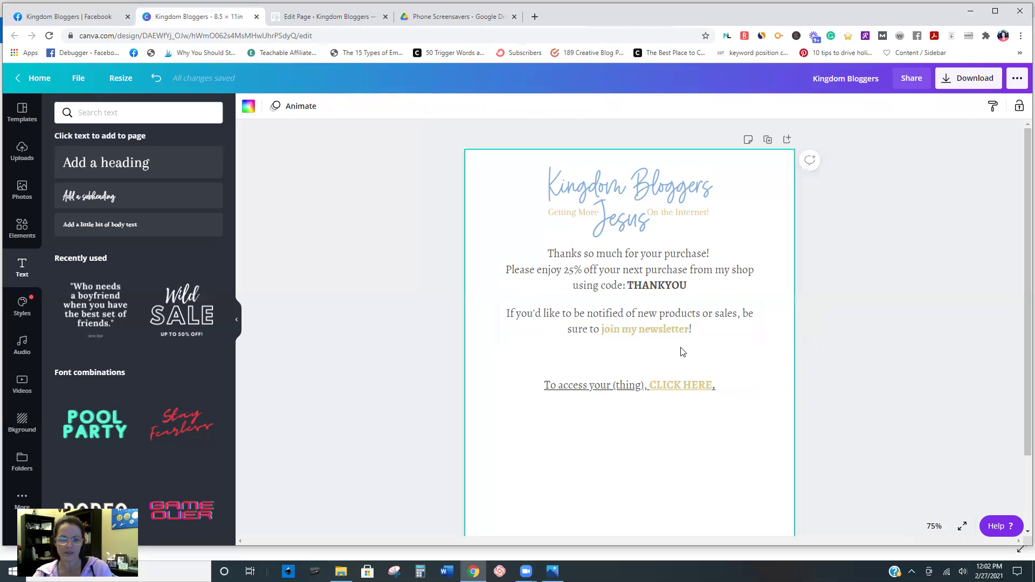
{"action": "left_click", "coordinate": [685, 328]}
{"action": "left_click", "coordinate": [657, 276]}
{"action": "left_click", "coordinate": [716, 321]}
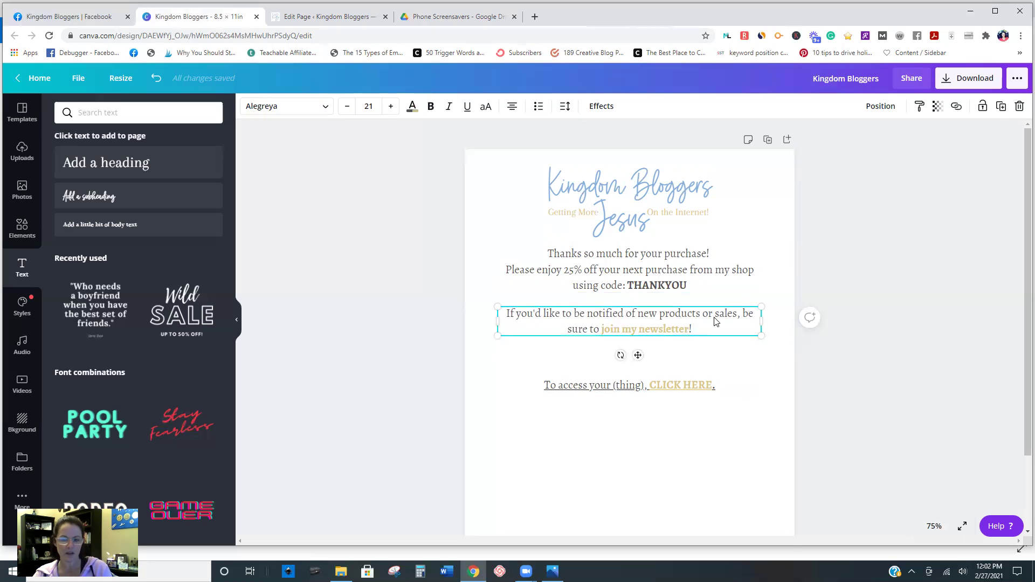
{"action": "left_click", "coordinate": [697, 270]}
{"action": "left_click", "coordinate": [728, 316]}
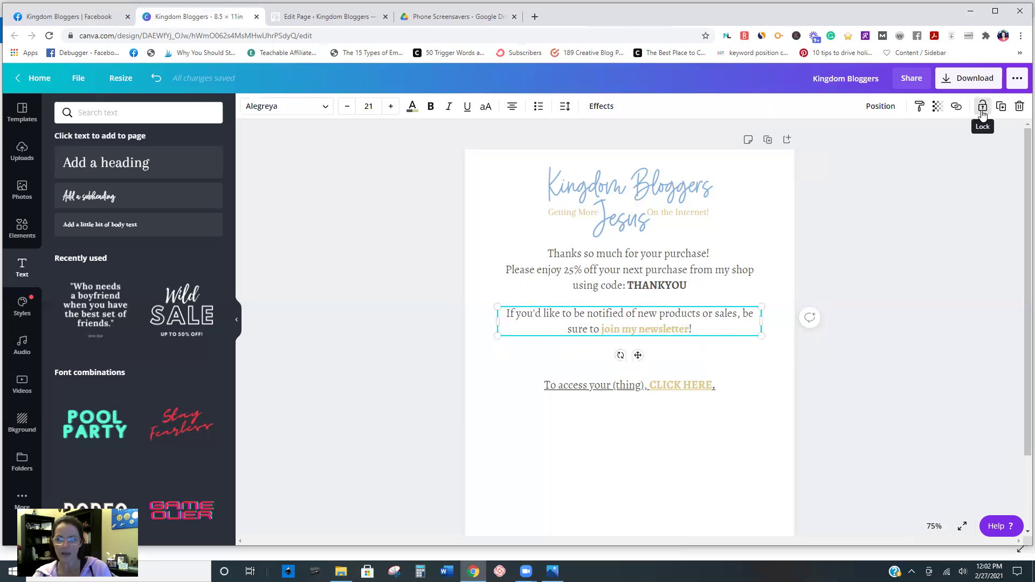
{"action": "left_click", "coordinate": [957, 107]}
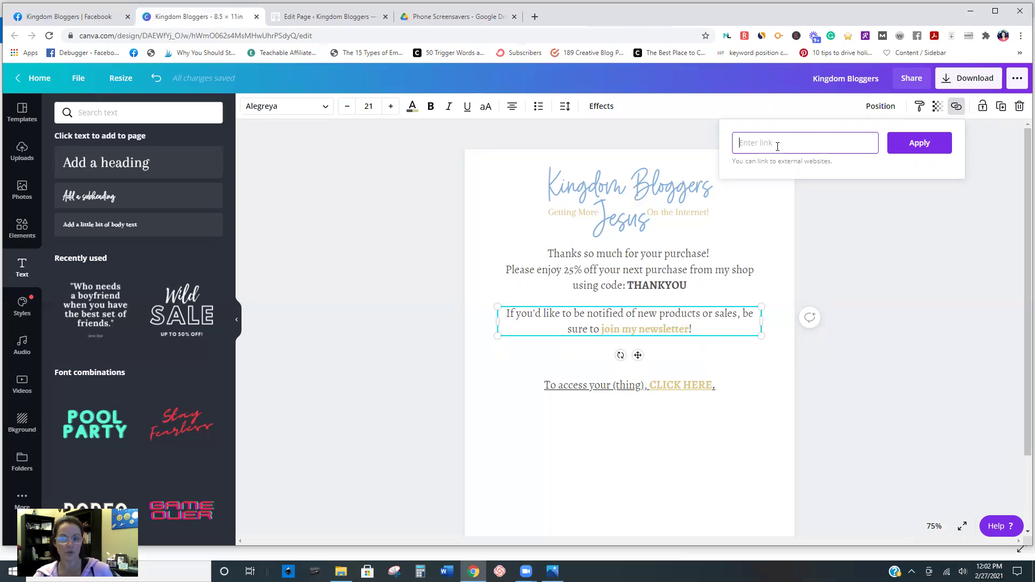
- Dismiss the link popup without adding a link, then select the Thanks so much text box
{"action": "left_click", "coordinate": [621, 512]}
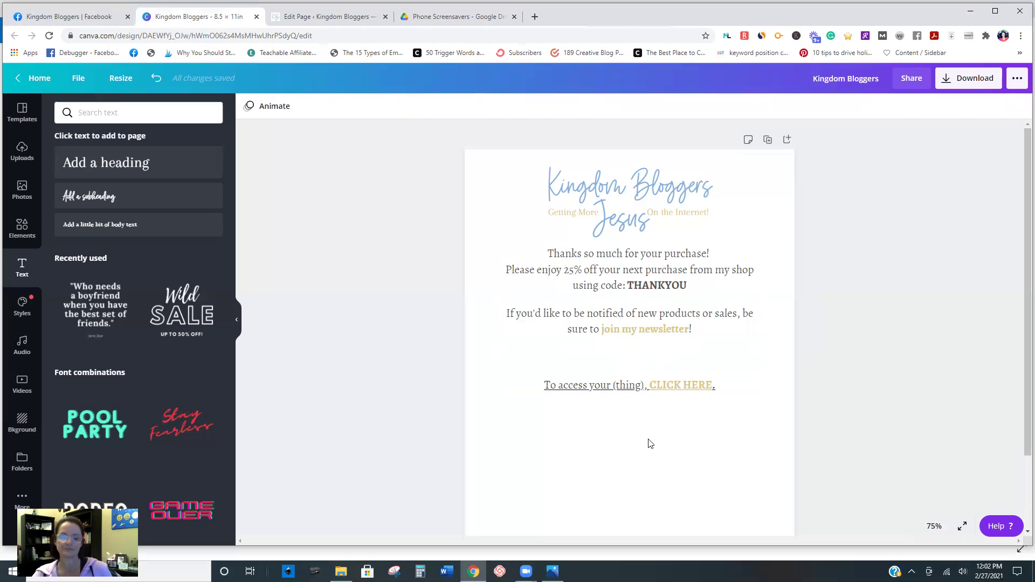
{"action": "left_click", "coordinate": [634, 268]}
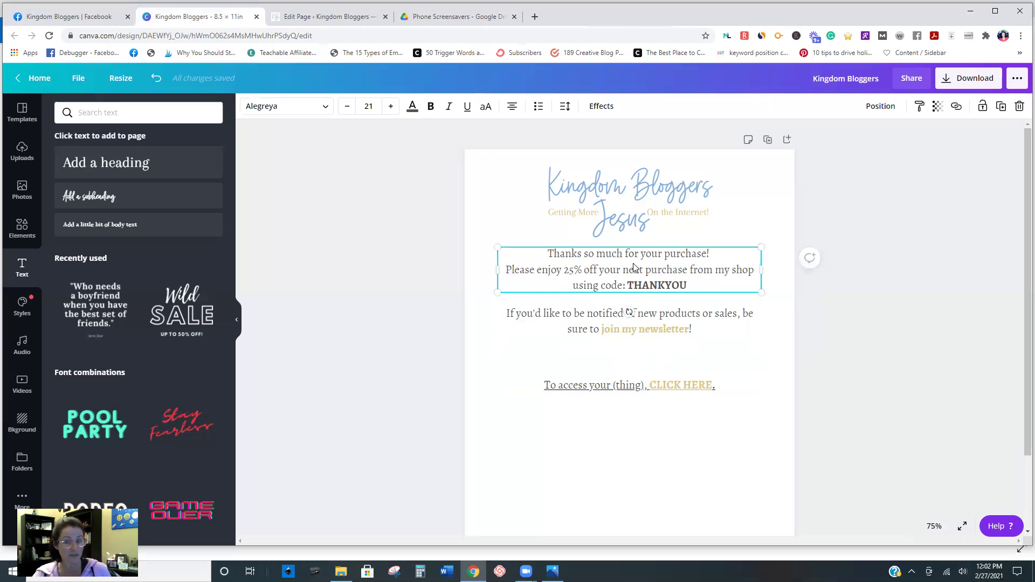
- Move the 'To access your (thing), CLICK HERE.' line up directly under the newsletter paragraph
{"action": "left_click", "coordinate": [580, 331]}
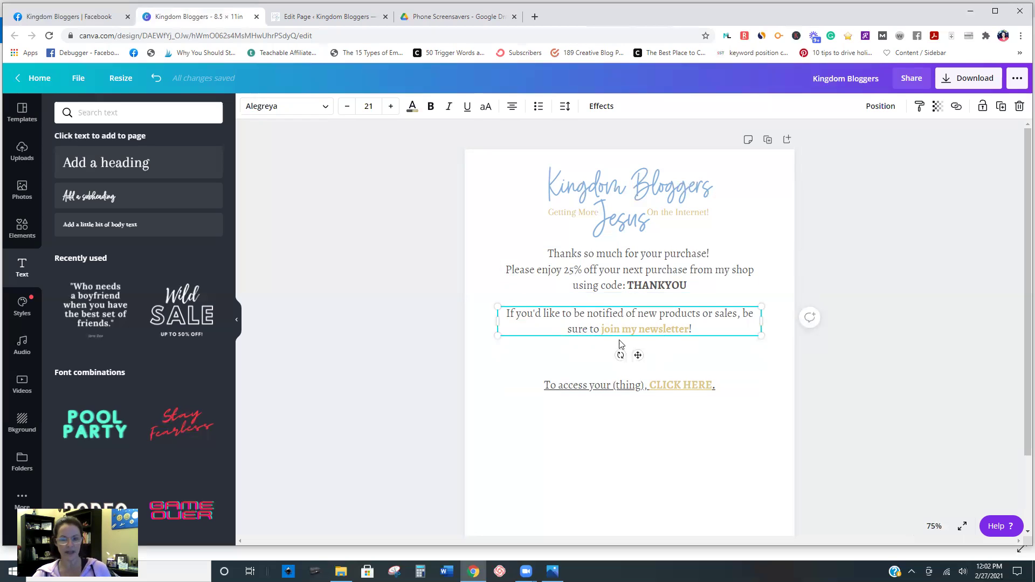
{"action": "left_click_drag", "start_coordinate": [662, 392], "coordinate": [662, 370]}
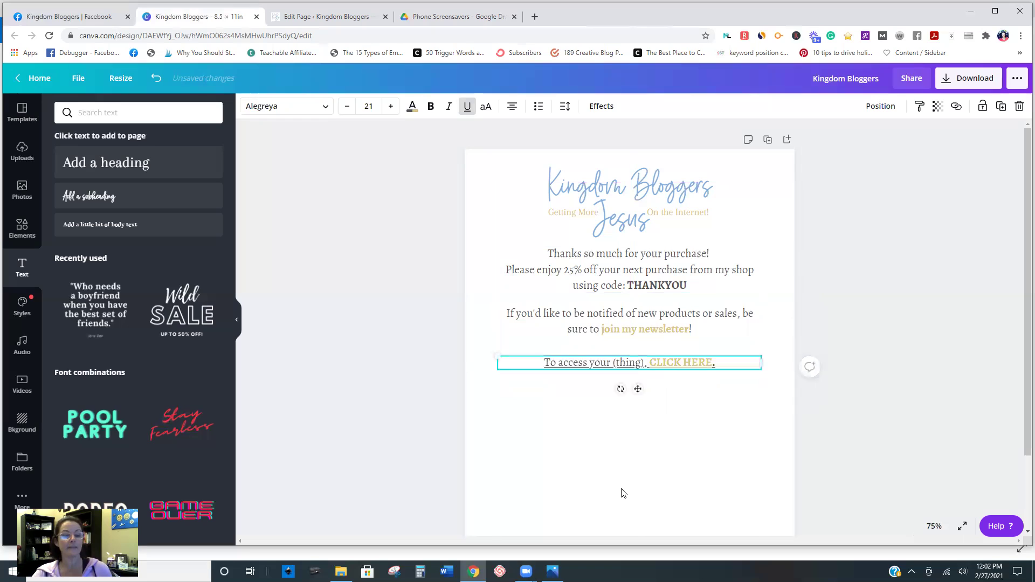
{"action": "left_click", "coordinate": [706, 462]}
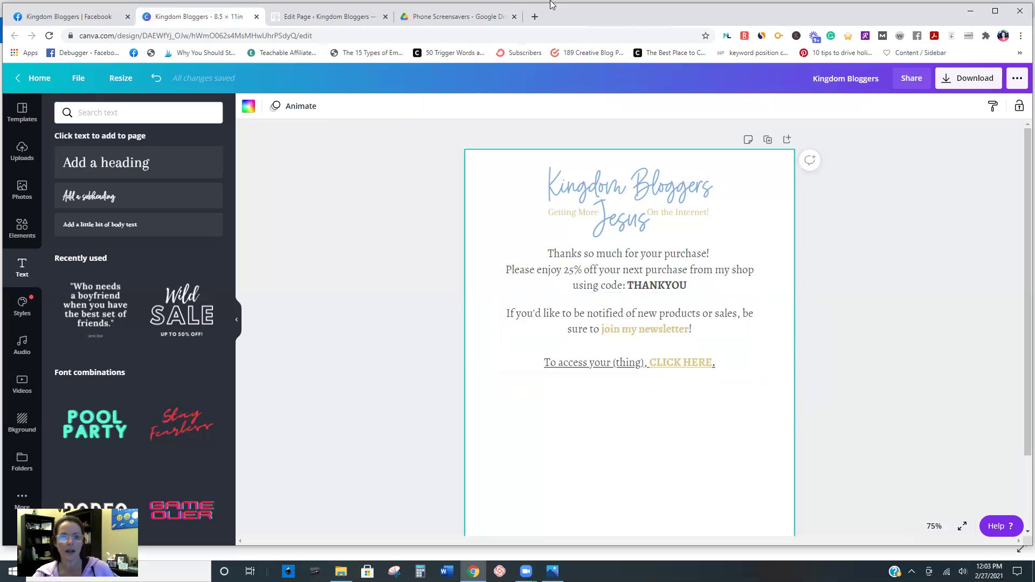
- Navigate My Drive > My Optin Stuff > Faith Products > 12 Month Bible Reading Plan and bring up its subfolder's options
{"action": "left_click", "coordinate": [458, 16]}
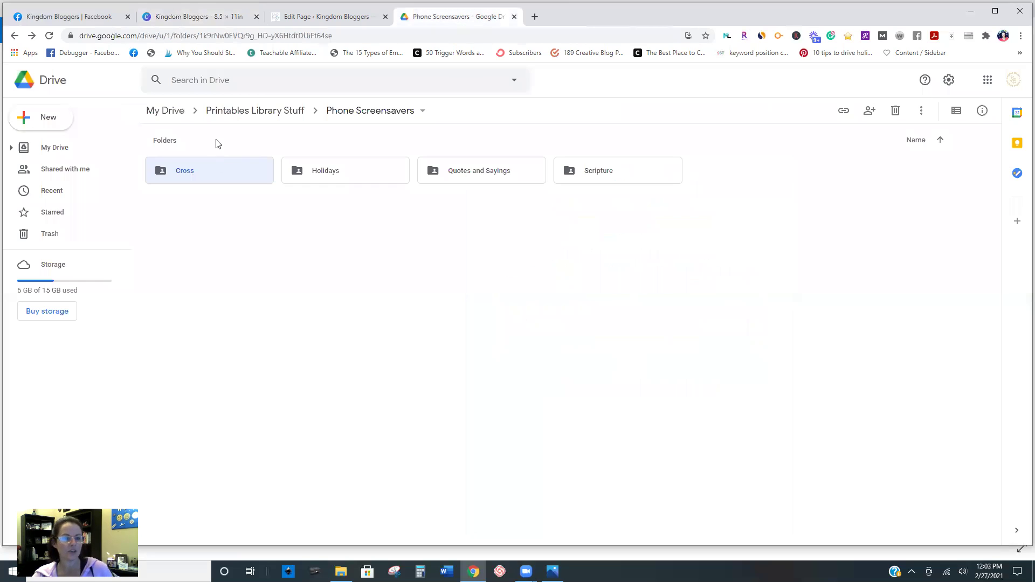
{"action": "left_click", "coordinate": [259, 116]}
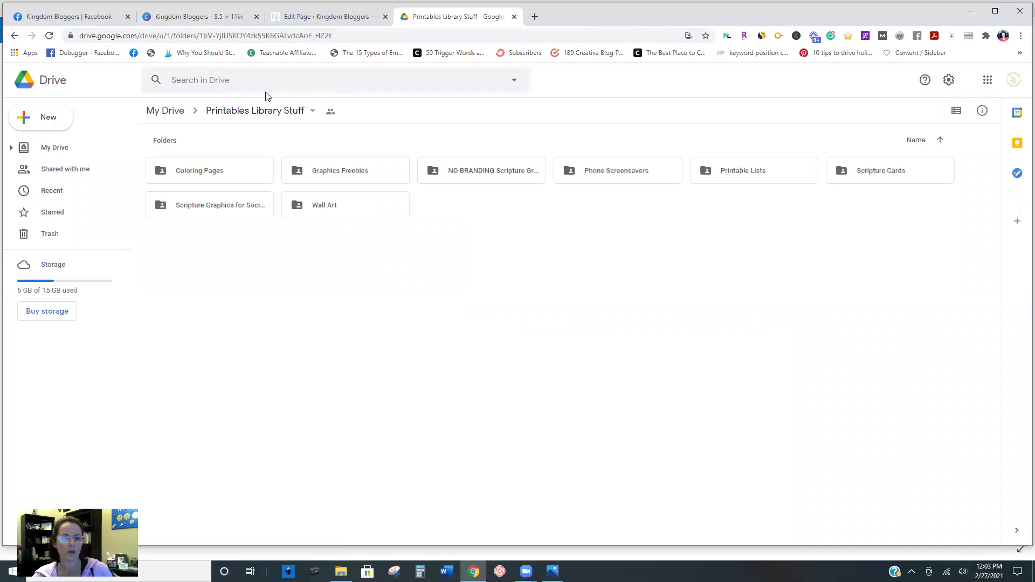
{"action": "left_click", "coordinate": [166, 110]}
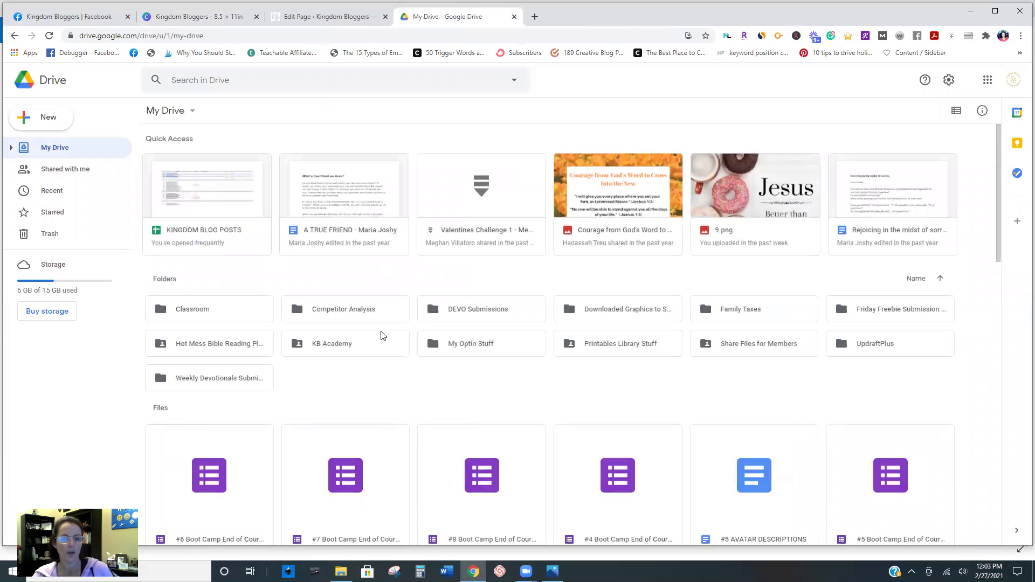
{"action": "double_click", "coordinate": [483, 353]}
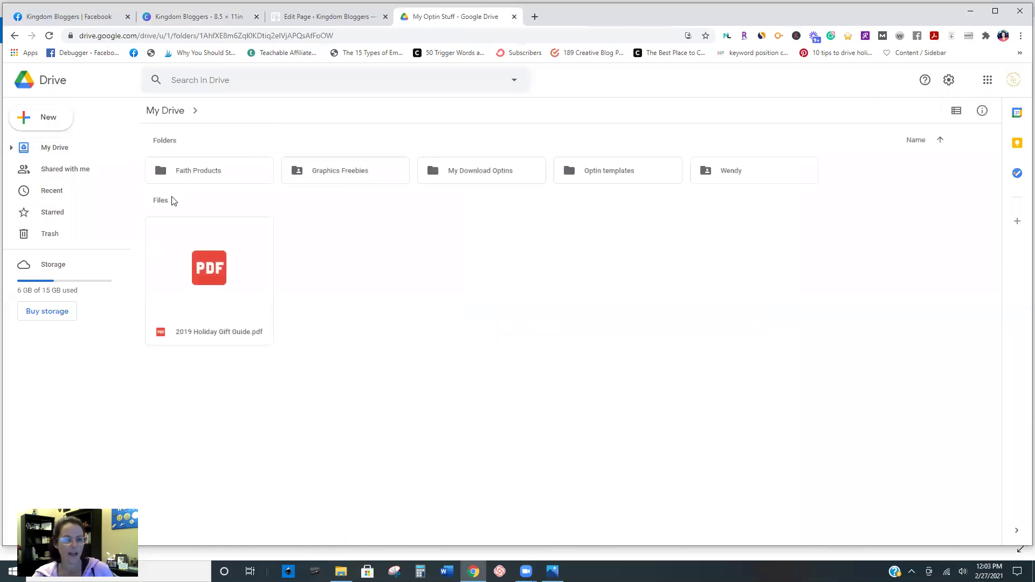
{"action": "double_click", "coordinate": [245, 173]}
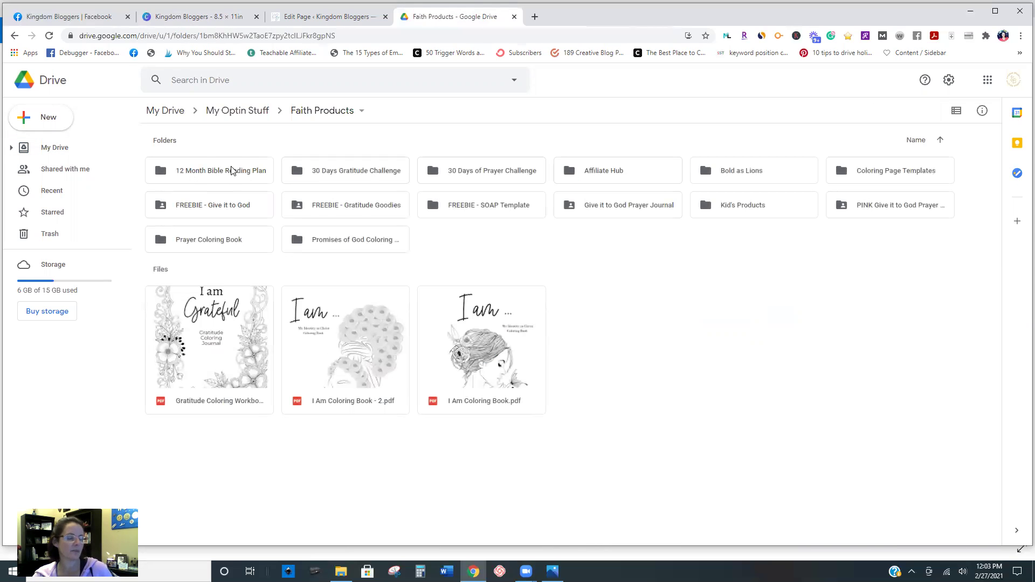
{"action": "double_click", "coordinate": [231, 171]}
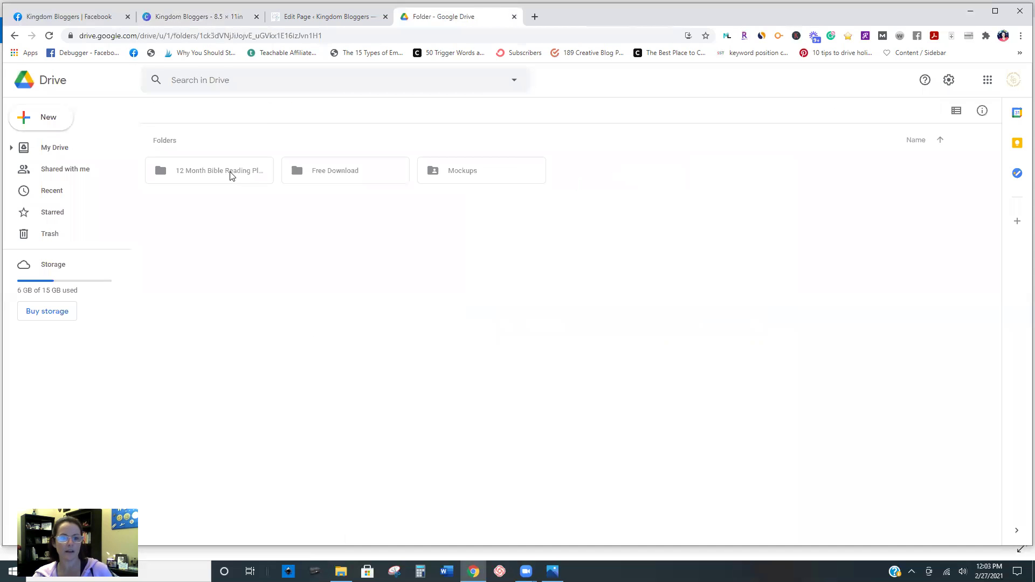
{"action": "double_click", "coordinate": [217, 173]}
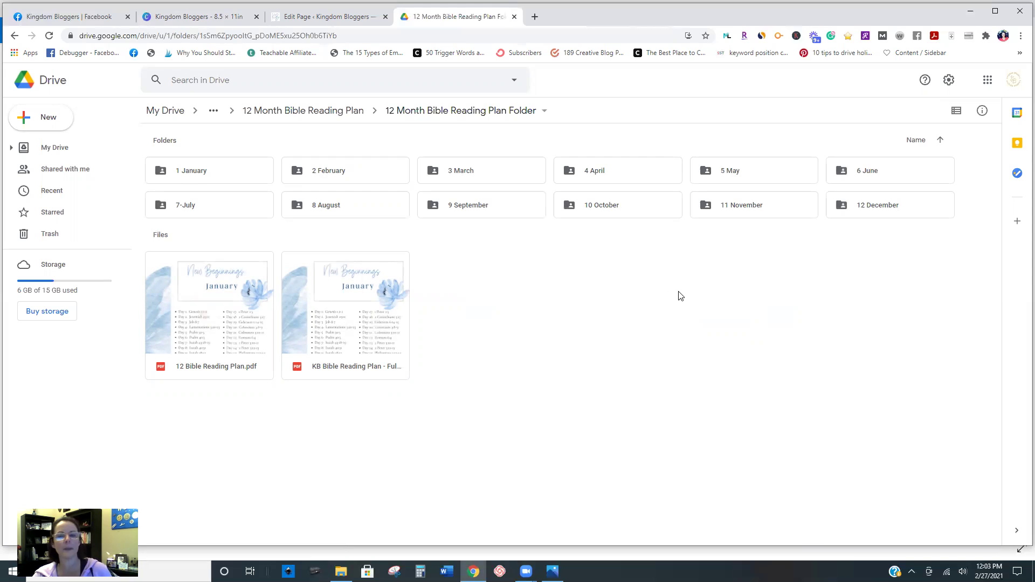
{"action": "left_click", "coordinate": [14, 35]}
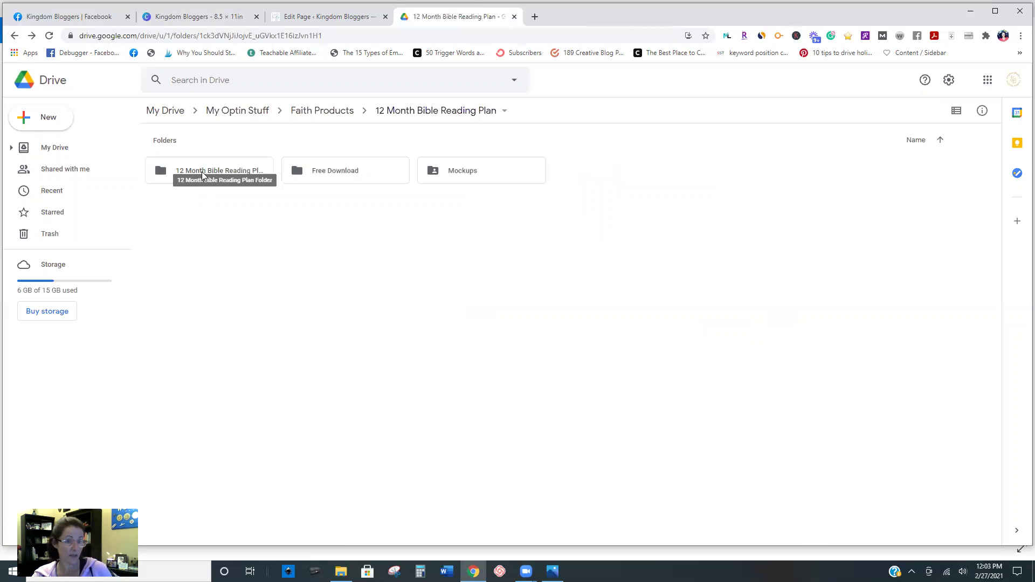
{"action": "right_click", "coordinate": [214, 172]}
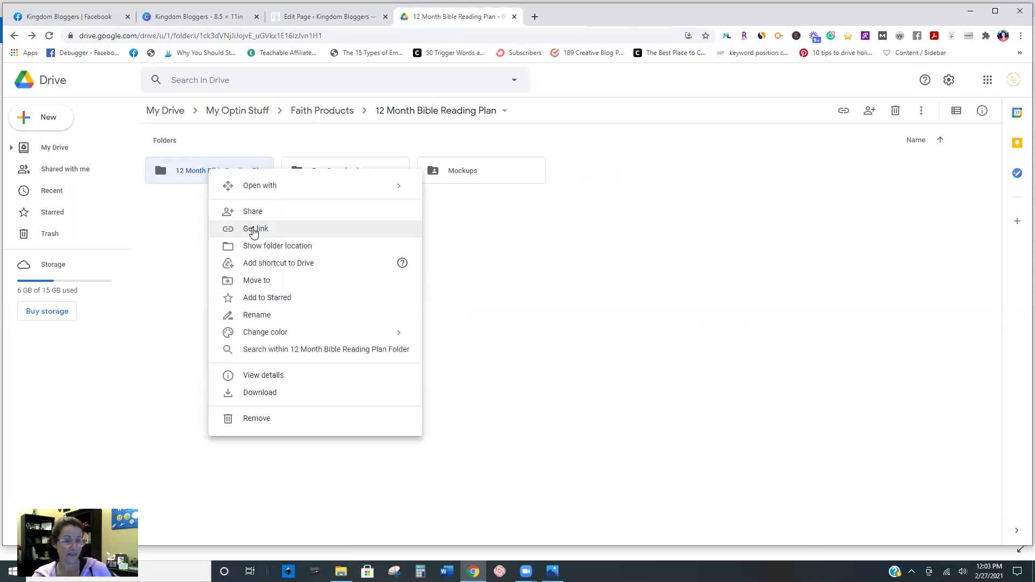
- Select the CLICK HERE text box in Canva, then open the inner 12 Month Bible Reading Plan Folder in Drive
{"action": "left_click", "coordinate": [181, 9]}
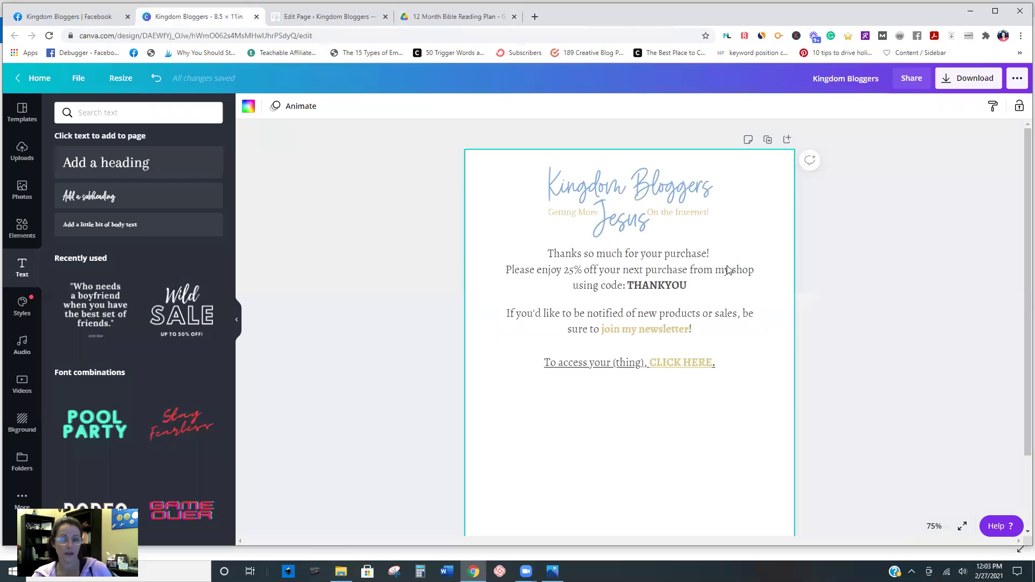
{"action": "left_click", "coordinate": [629, 366]}
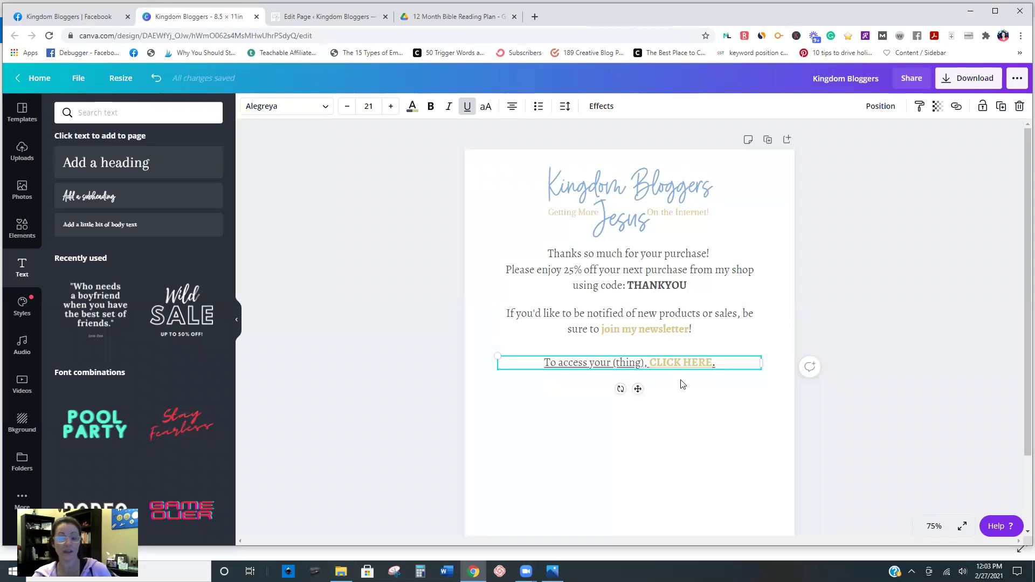
{"action": "left_click", "coordinate": [444, 21]}
{"action": "double_click", "coordinate": [227, 176]}
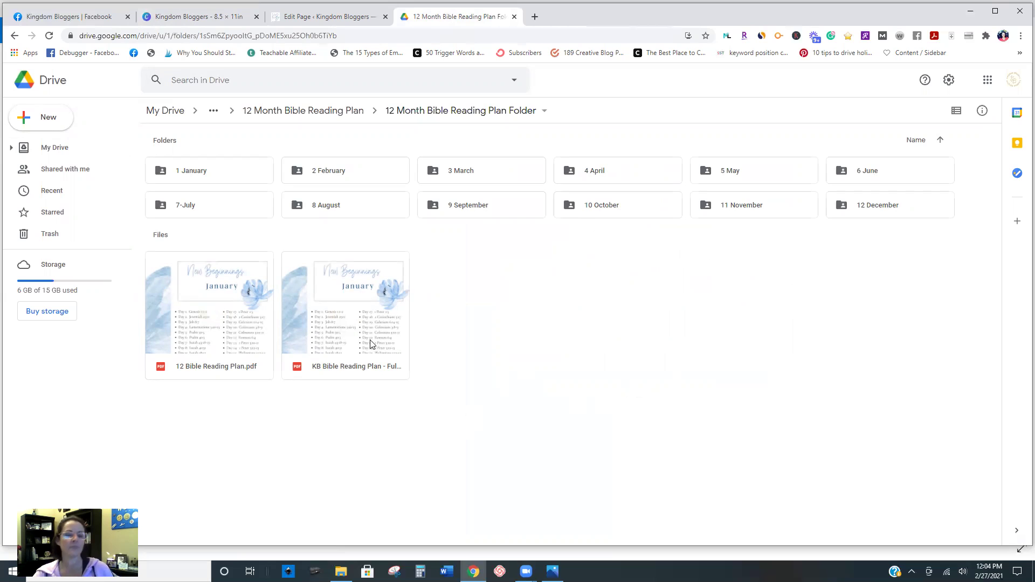
- Copy the anyone-with-the-link share link for the KB Bible Reading Plan PDF
{"action": "right_click", "coordinate": [402, 348]}
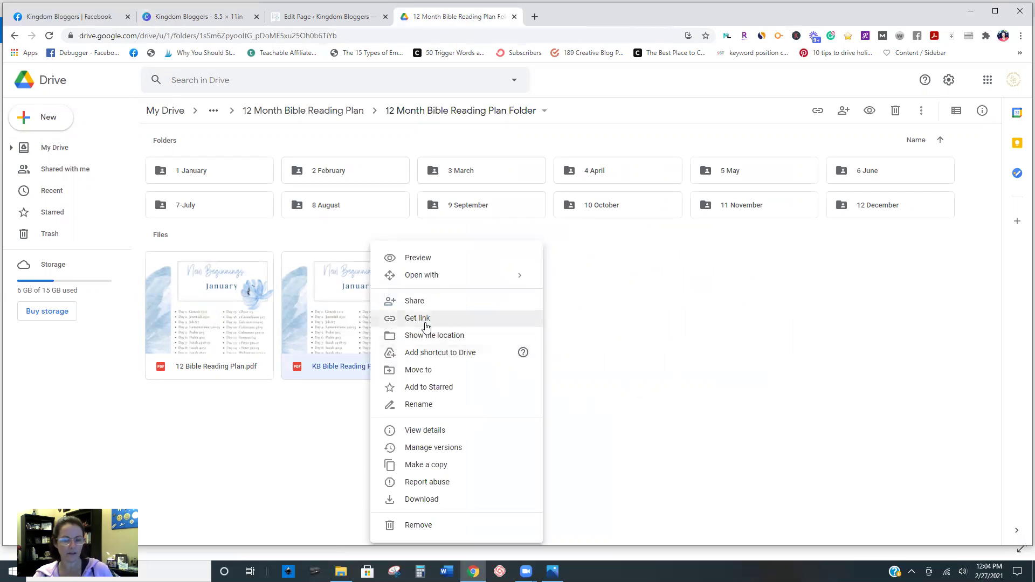
{"action": "left_click", "coordinate": [427, 318]}
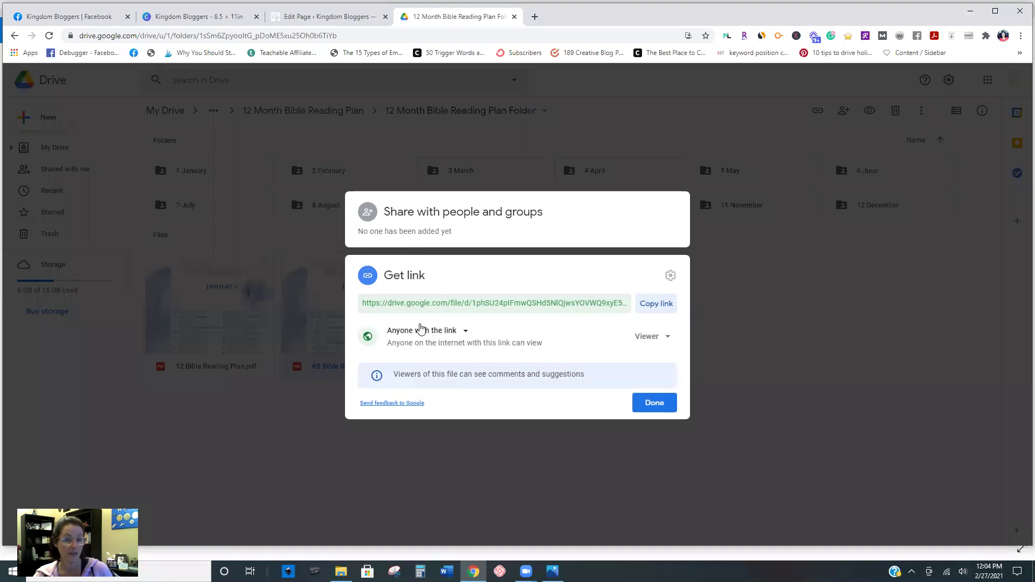
{"action": "left_click", "coordinate": [672, 308]}
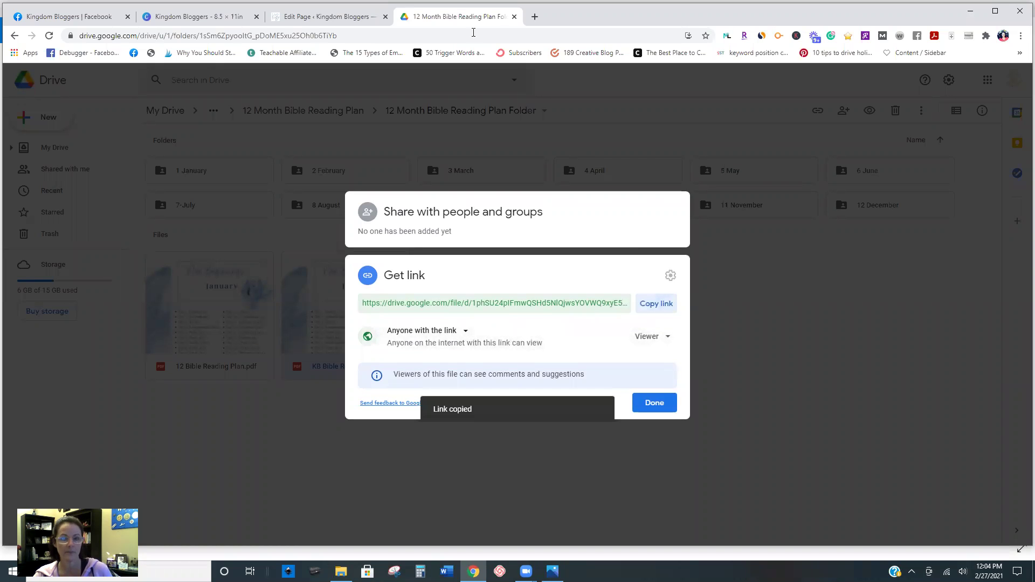
{"action": "left_click", "coordinate": [186, 18]}
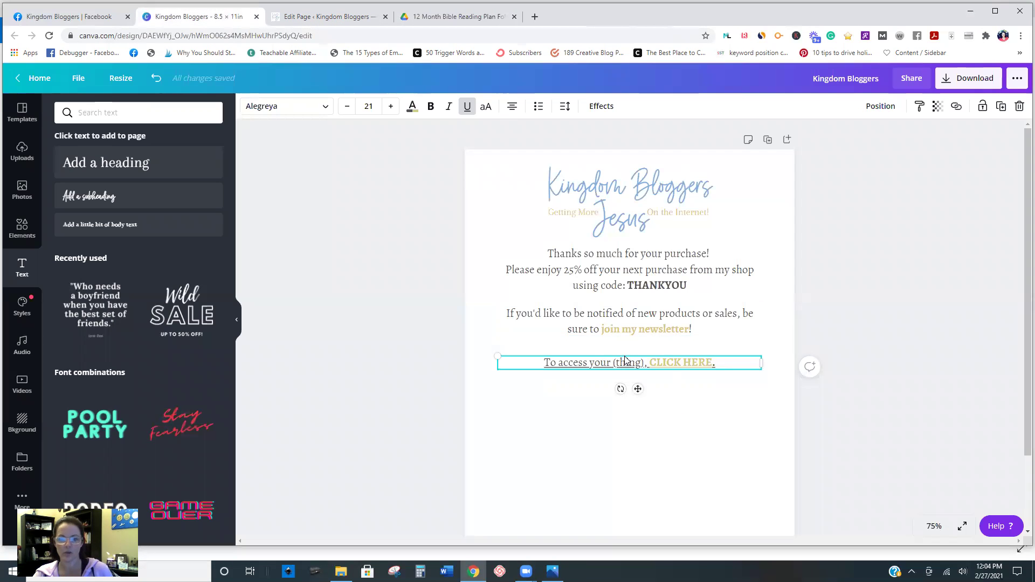
- Replace the CLICK HERE text's old link with the pasted Drive PDF link and apply it
{"action": "left_click", "coordinate": [955, 107]}
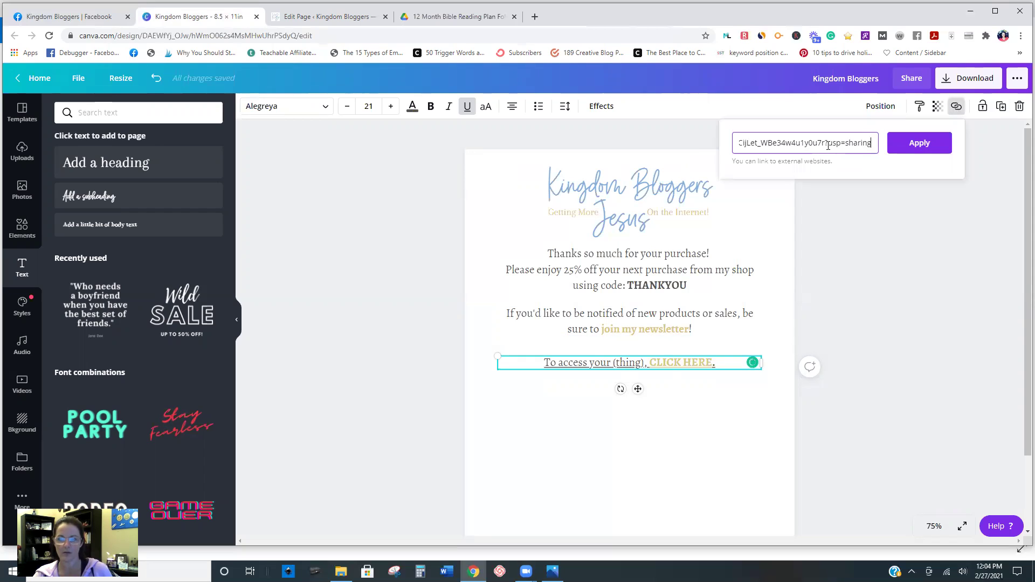
{"action": "triple_click", "coordinate": [808, 142]}
{"action": "right_click", "coordinate": [841, 143]}
{"action": "left_click", "coordinate": [872, 192]}
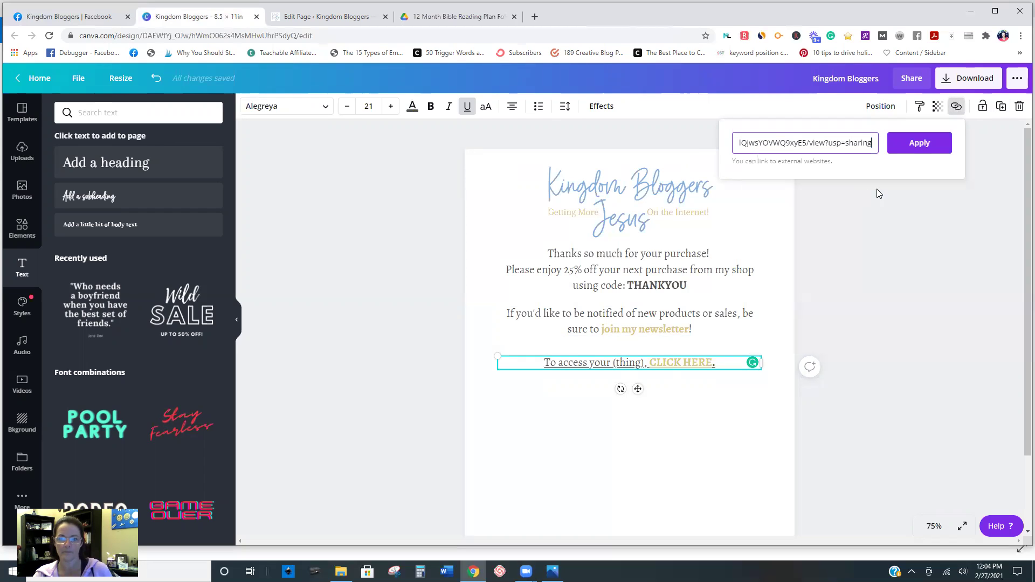
{"action": "left_click", "coordinate": [916, 145]}
{"action": "left_click", "coordinate": [692, 442]}
{"action": "left_click", "coordinate": [691, 442]}
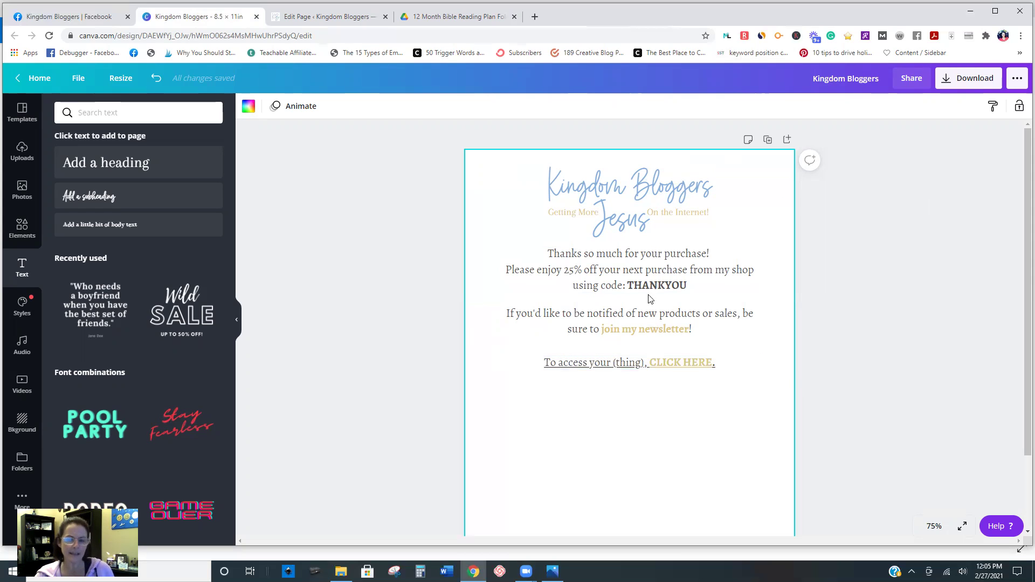
- Select and then deselect the thank-you message while reviewing the finished page
{"action": "left_click", "coordinate": [579, 272]}
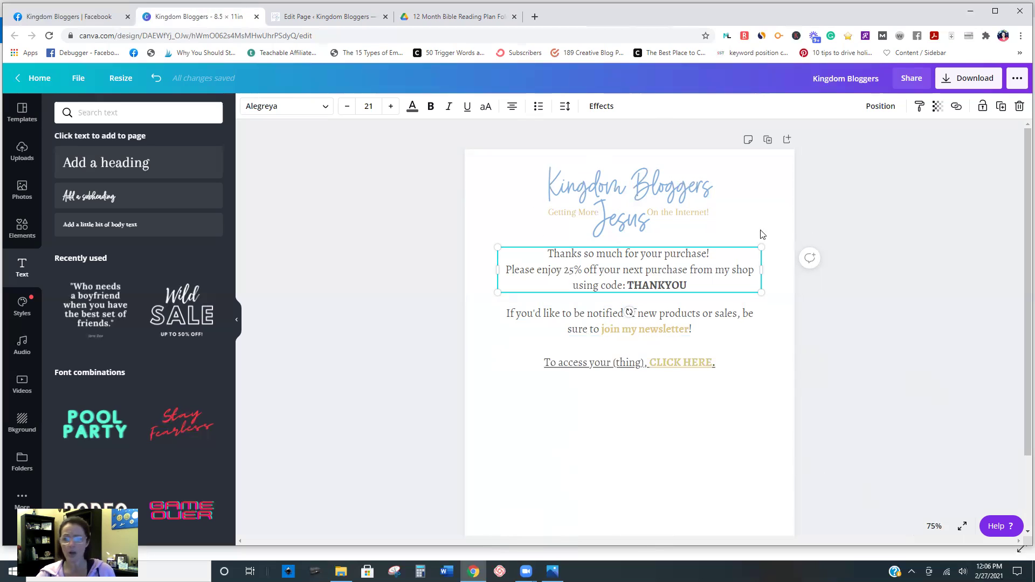
{"action": "left_click", "coordinate": [658, 482]}
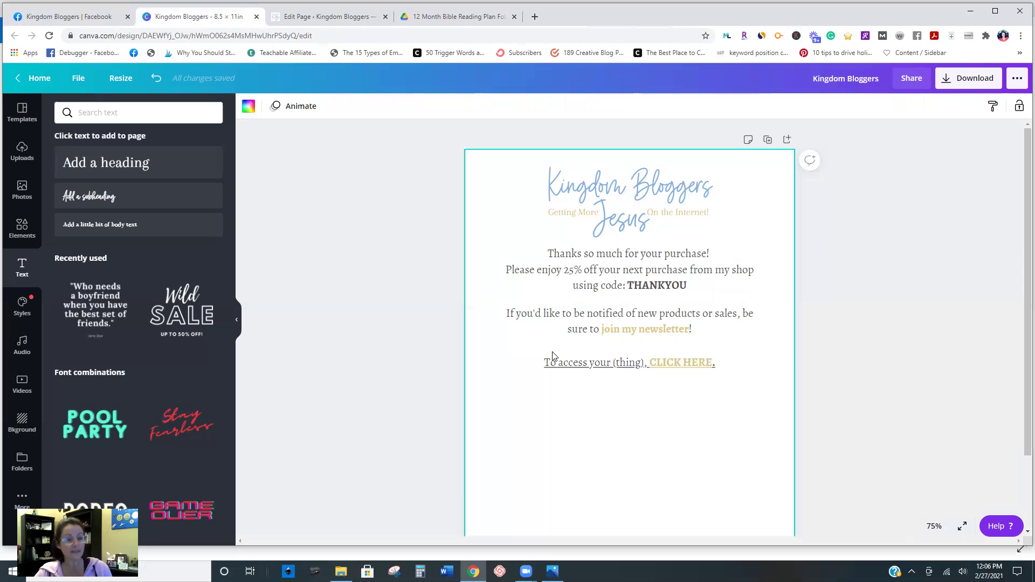
{"action": "left_click", "coordinate": [339, 18]}
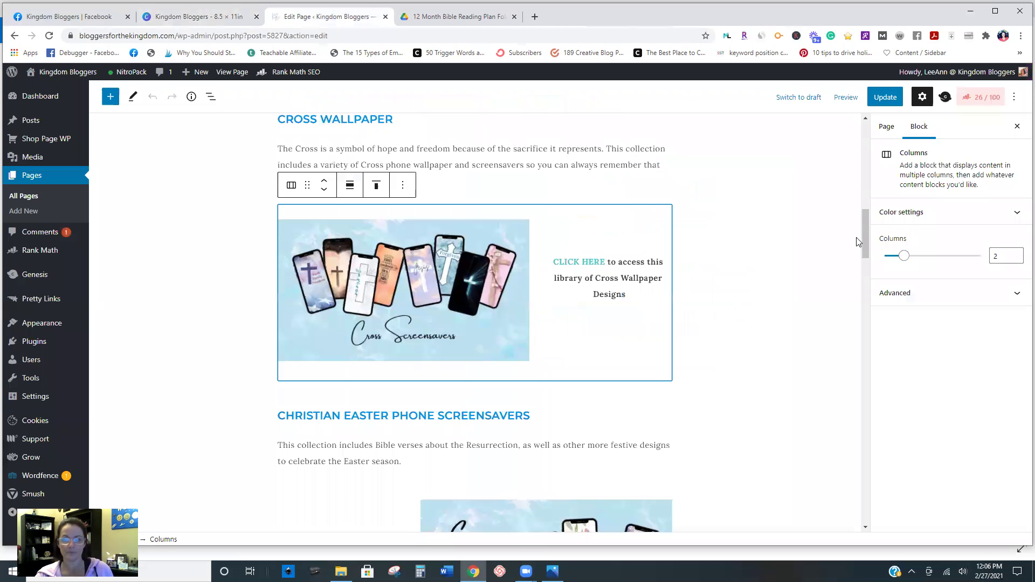